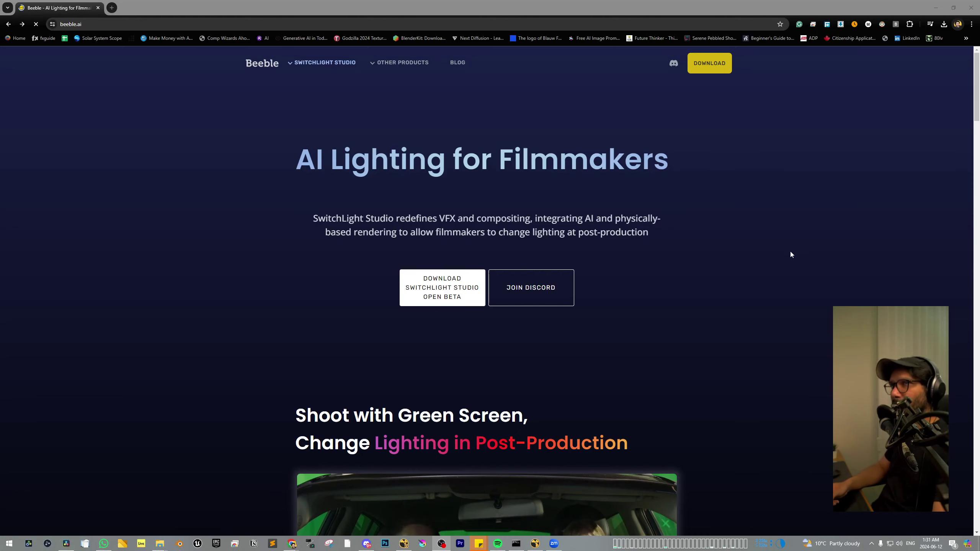
scroll(802, 275, down, 4)
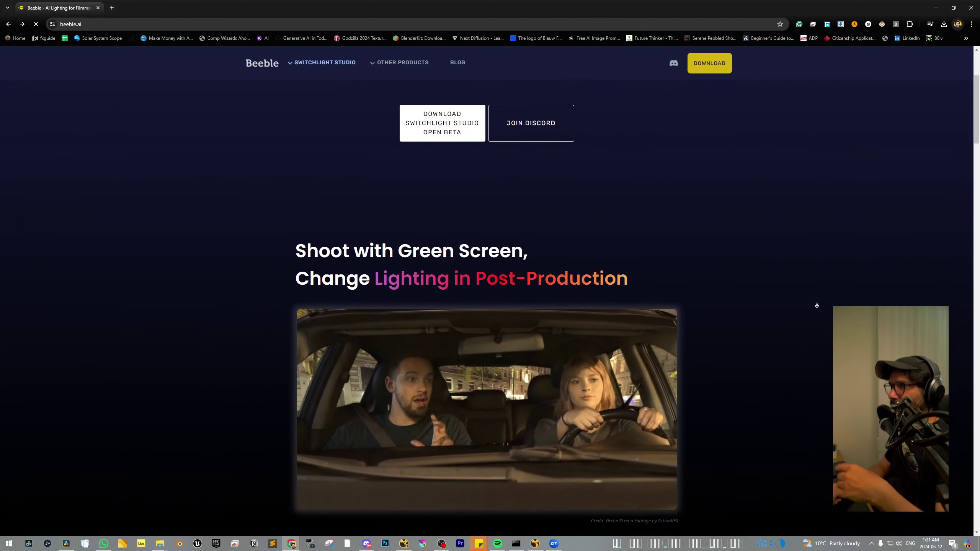
scroll(814, 299, down, 5)
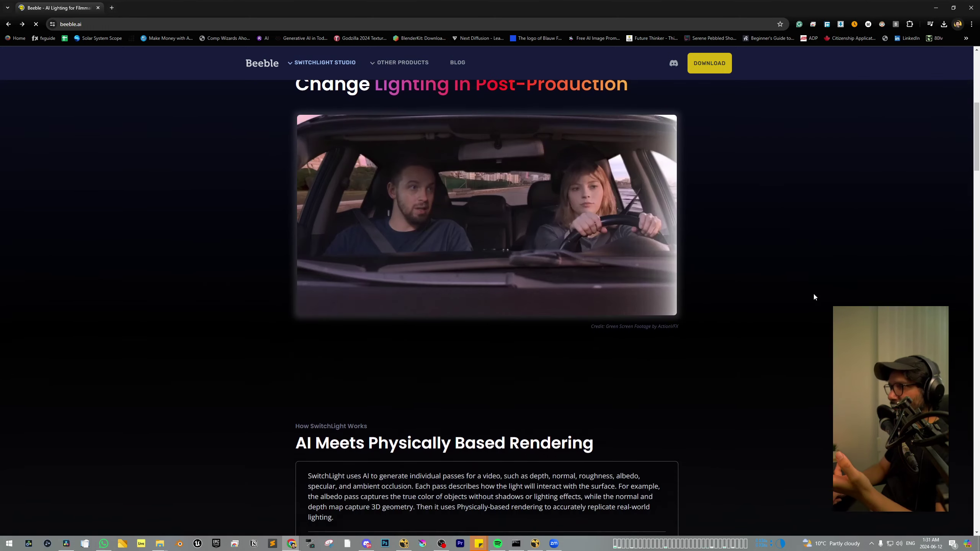
scroll(805, 286, down, 5)
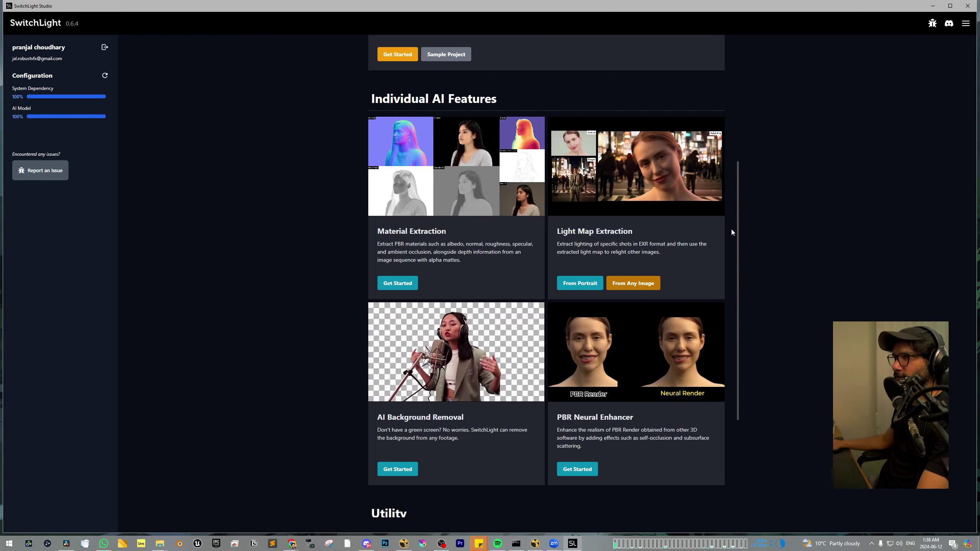
drag(732, 231, 781, 238)
click(755, 242)
click(739, 254)
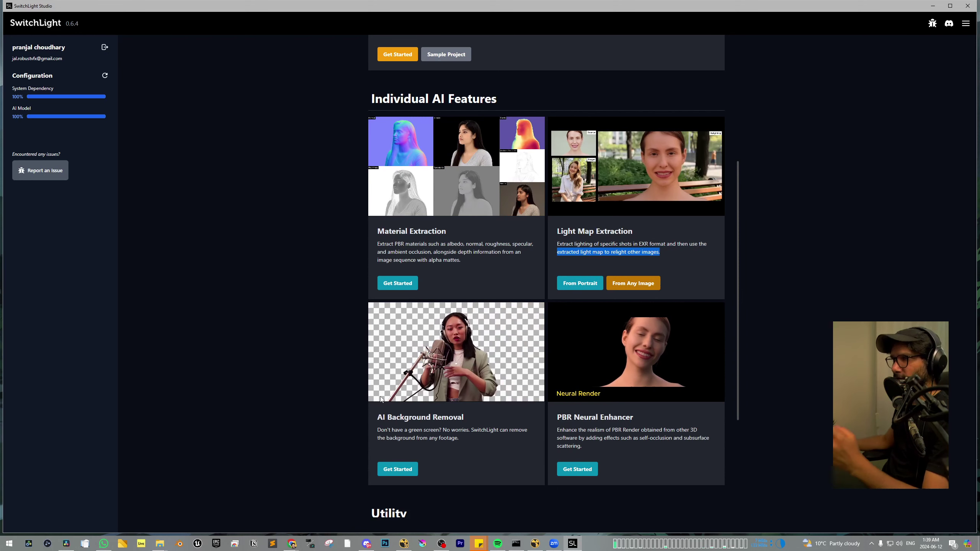
- Open AI Background Removal and set its input type to Image Sequence
click(395, 469)
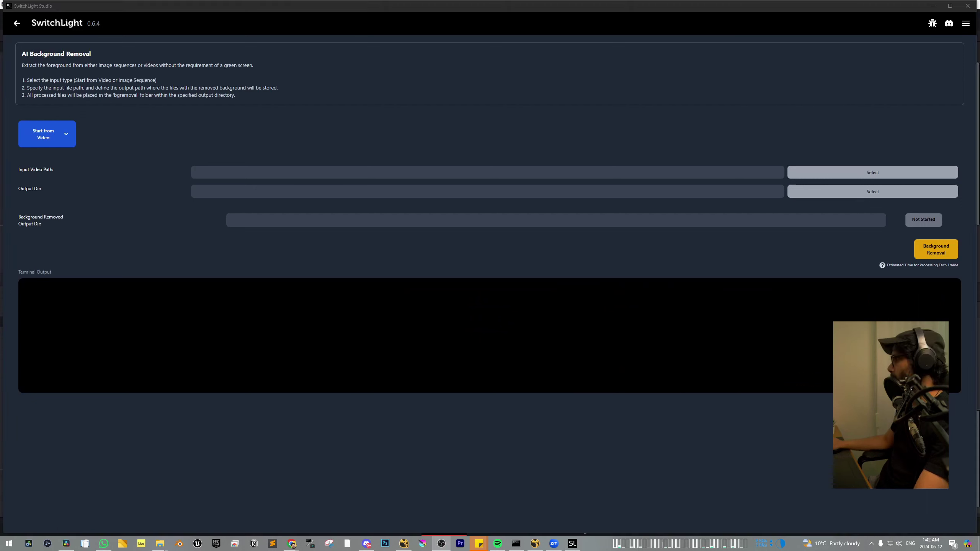
click(65, 138)
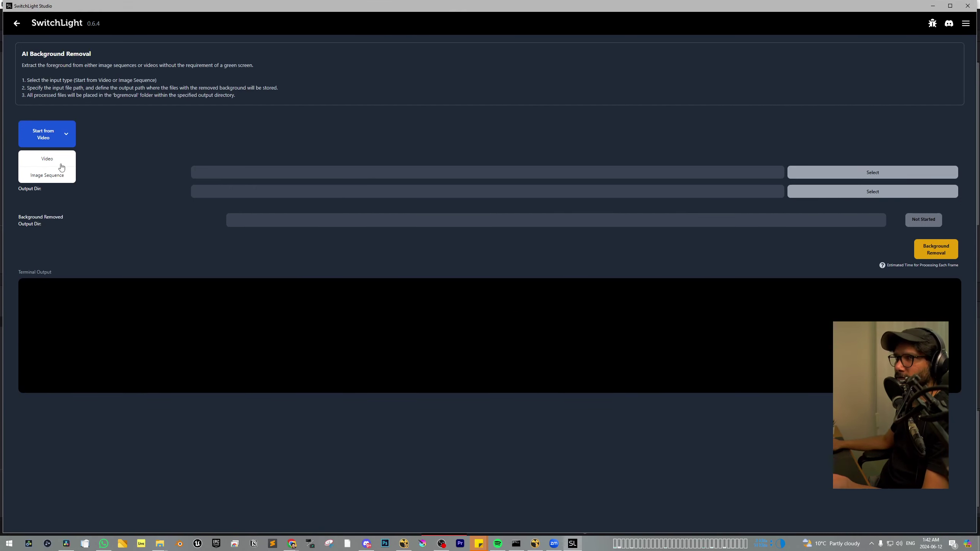
click(51, 175)
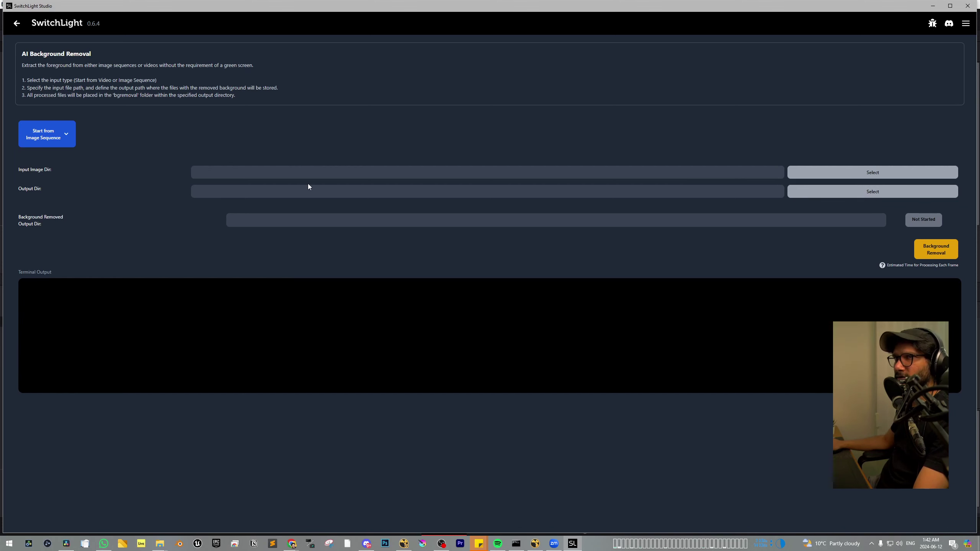
- Choose samurai_v001_00090000.png from the Samurai\edit\seq folder as the input image sequence
click(873, 173)
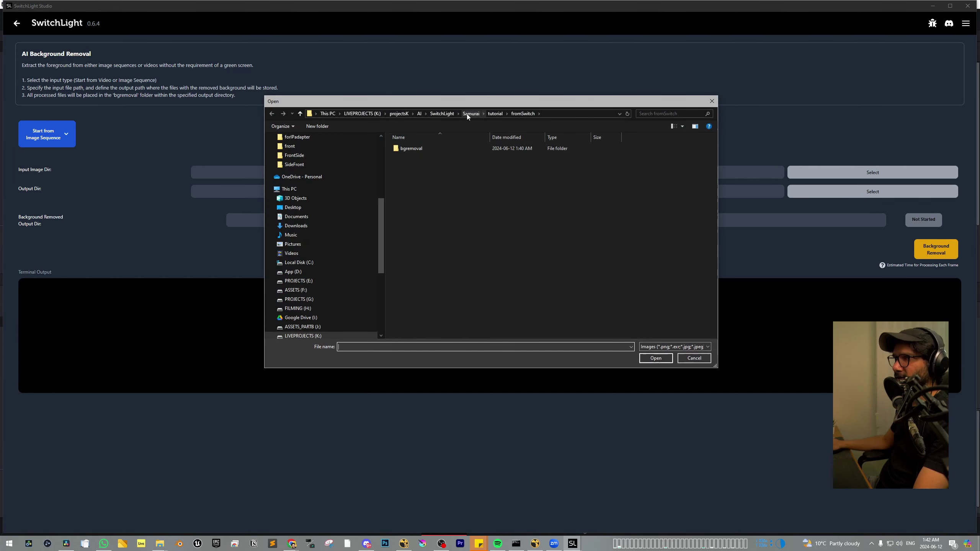
click(470, 113)
double_click(421, 156)
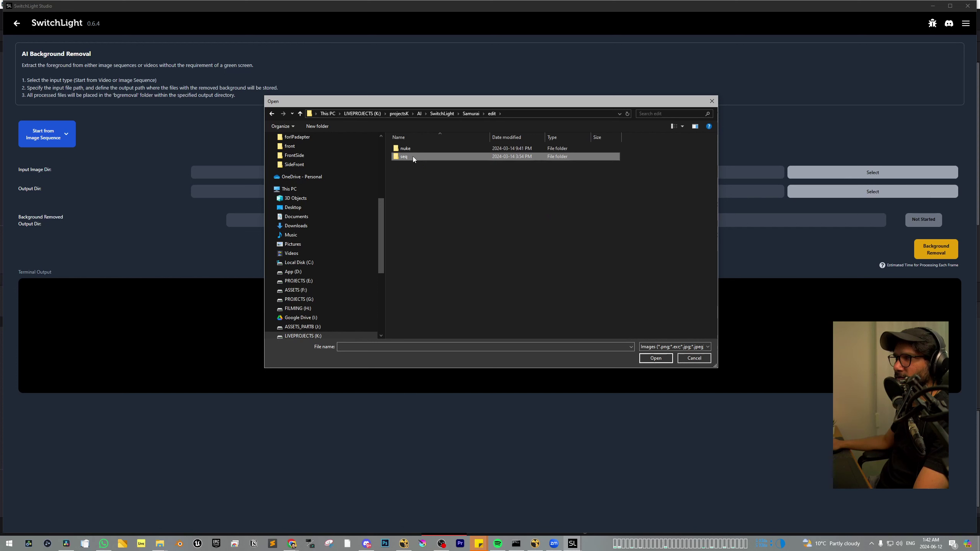
double_click(413, 157)
click(414, 167)
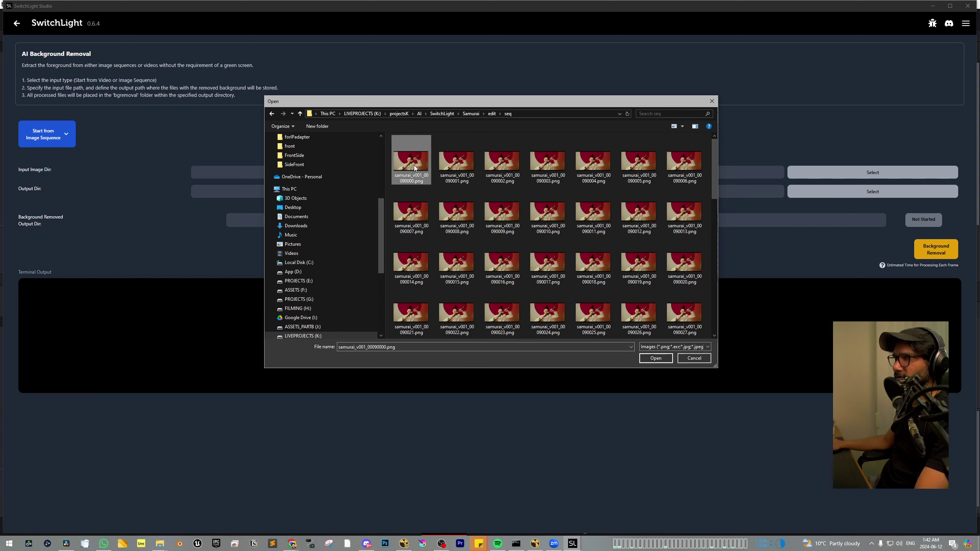
click(656, 358)
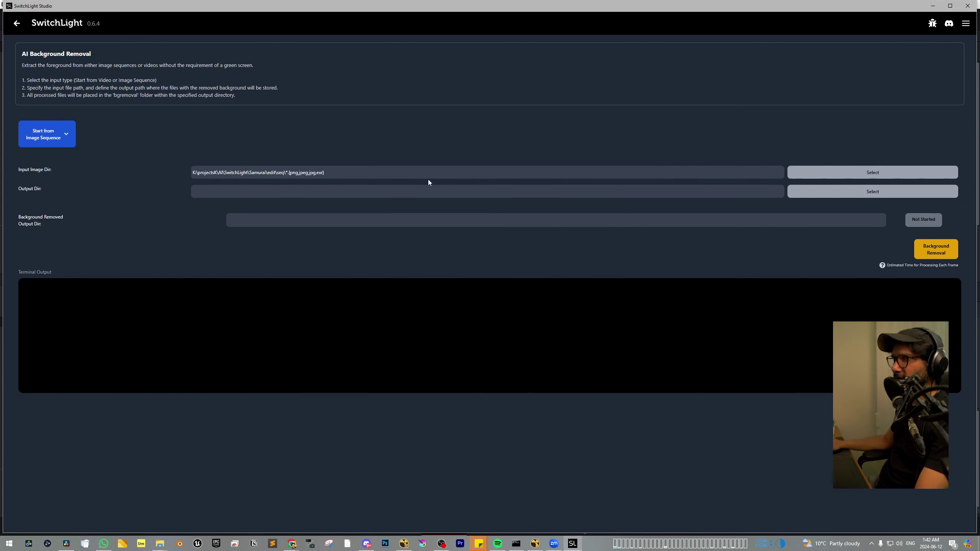
- Create a fromSwitch folder in Samurai\edit, set it as the output directory and start the background removal
click(855, 196)
click(491, 114)
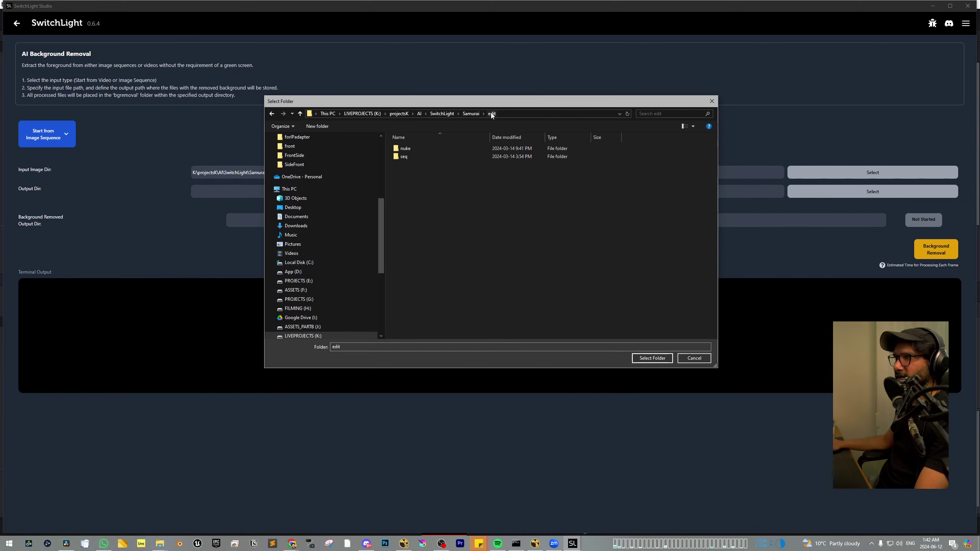
click(317, 126)
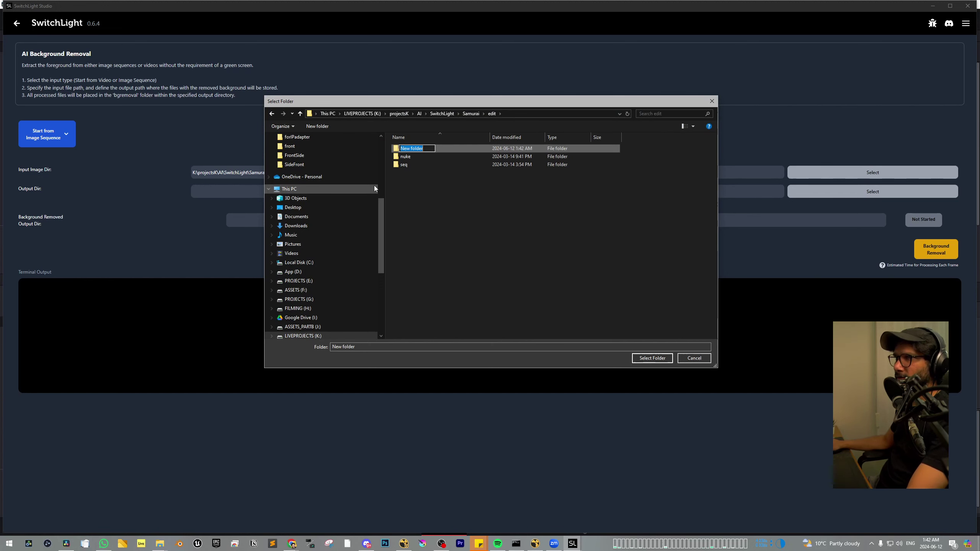
text(fromSwitch)
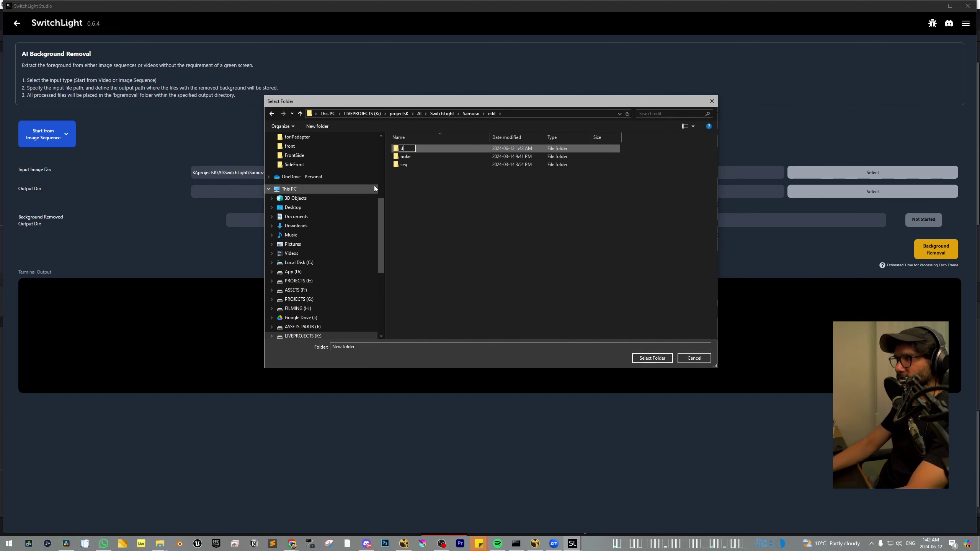
key(Return)
click(642, 358)
click(642, 358)
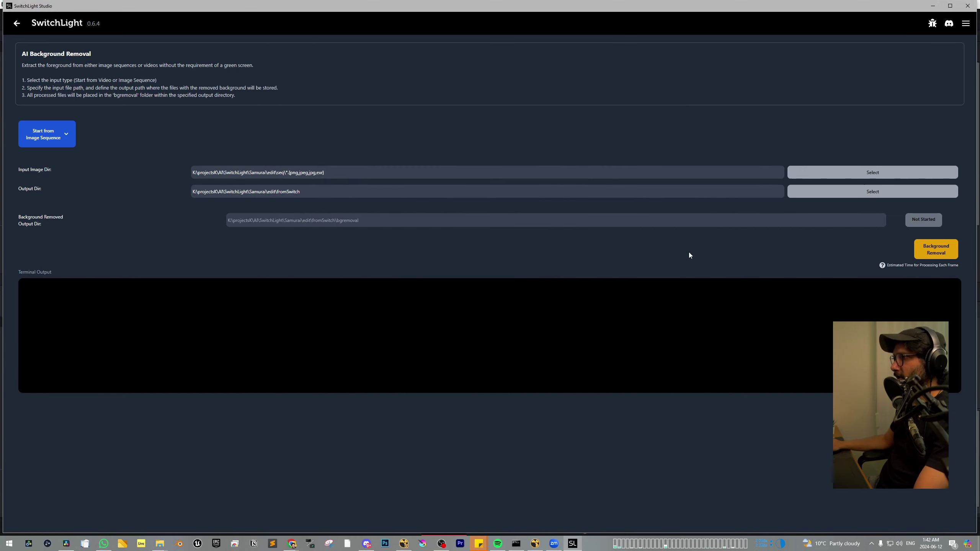
click(945, 254)
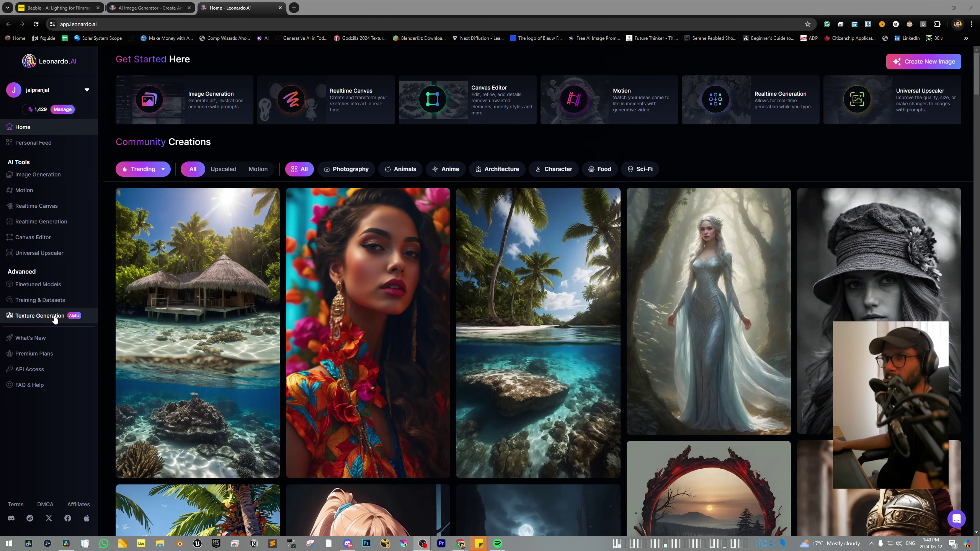
- Generate images in Leonardo.Ai from the prompt "a corridor with some lights, dark, moody, smoky"
click(38, 176)
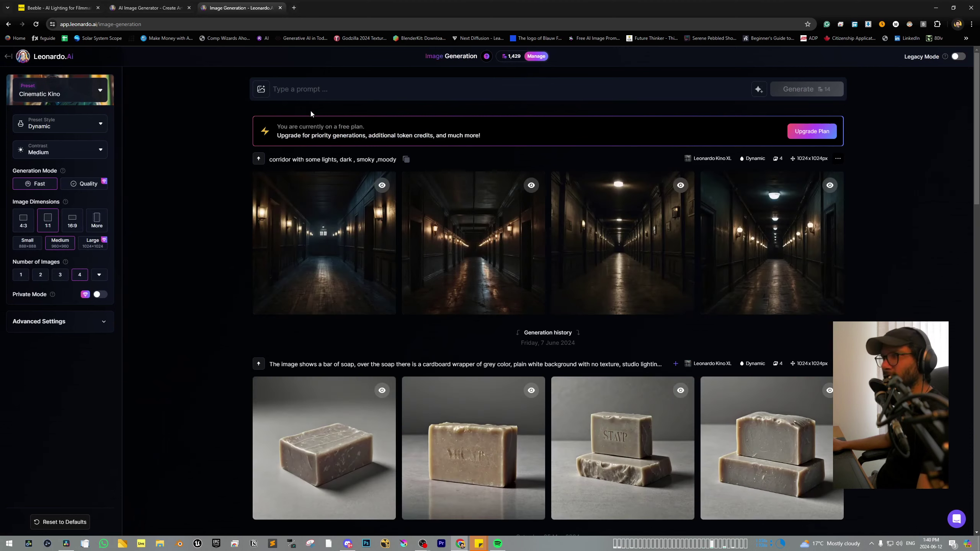
click(309, 95)
text(a corridor with some lights, dark, moody, smoky)
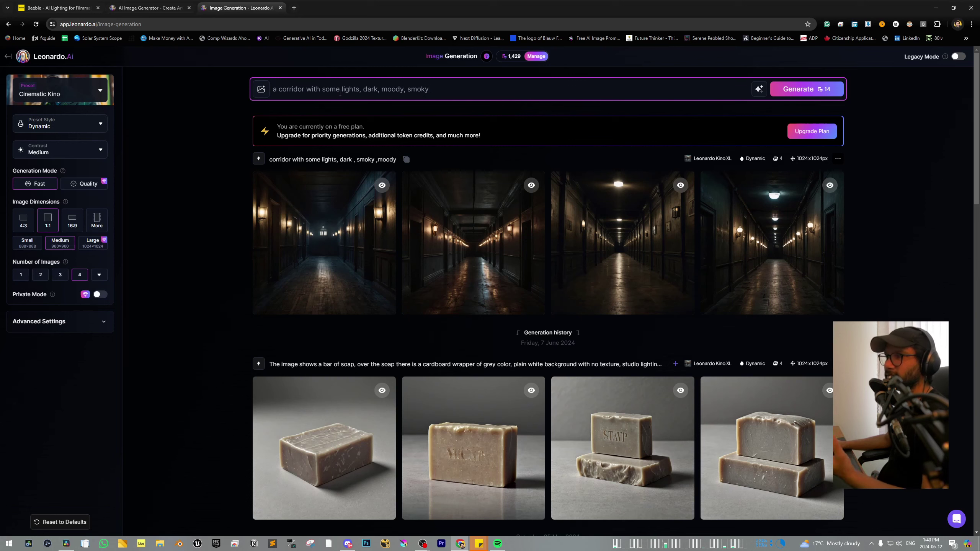
click(820, 93)
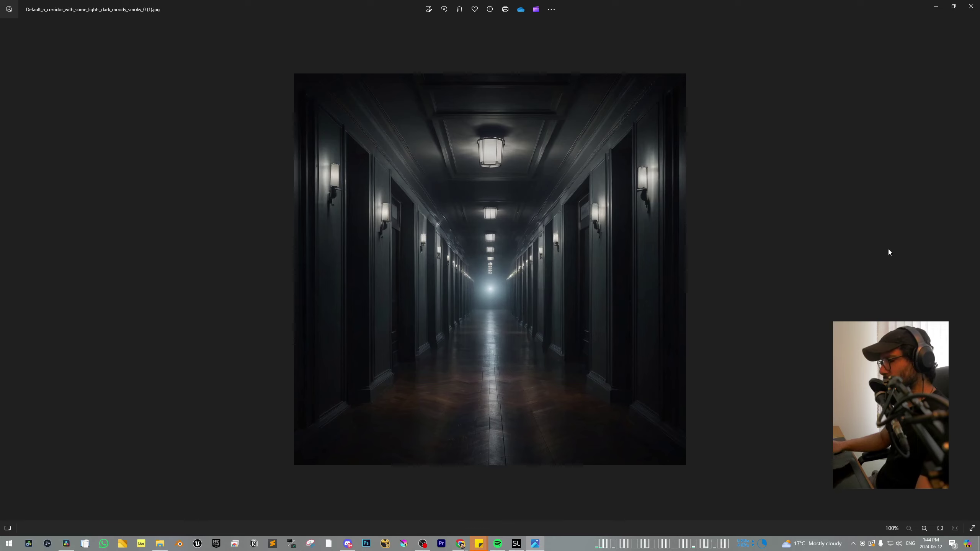
- Compare the generated corridor images one after another in the photo viewer
key(Right)
key(Right)
key(Right)
key(Right)
key(Right)
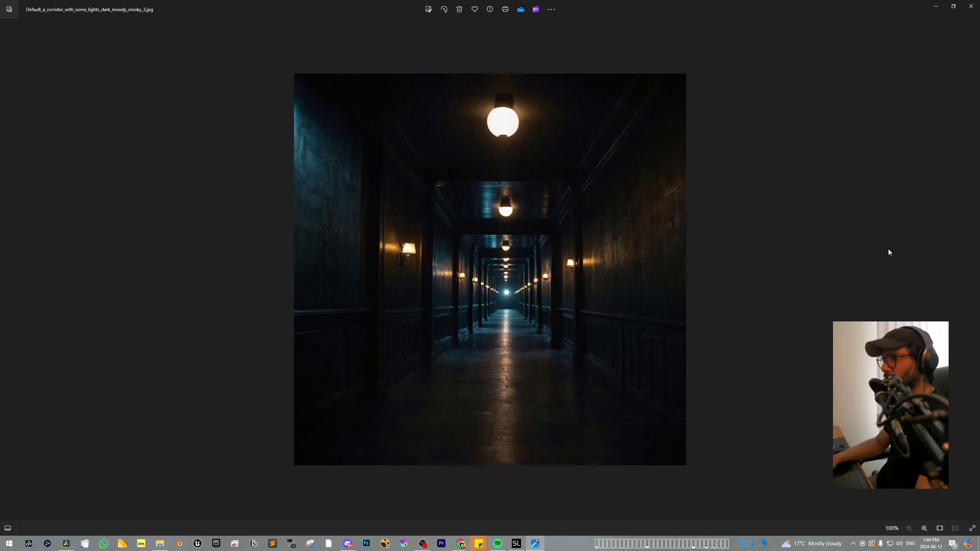
key(Right)
key(Right)
key(Right)
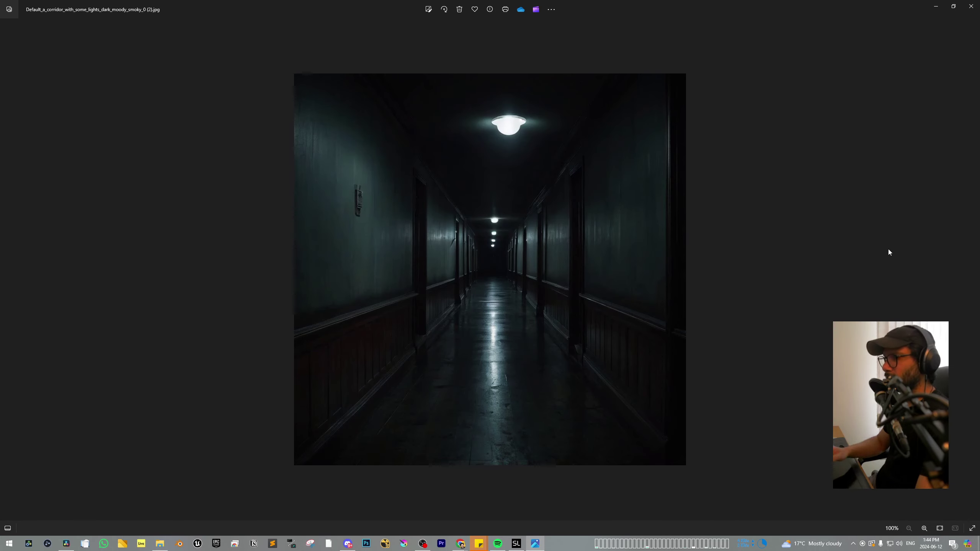
- Switch to SwitchLight Studio and extract a light map from Default_a_corridor_with_some_lights_dark_moody_smoky_0.jpg, using Light Map Extraction from any image and output to Samurai\tutorial\hdri
click(516, 544)
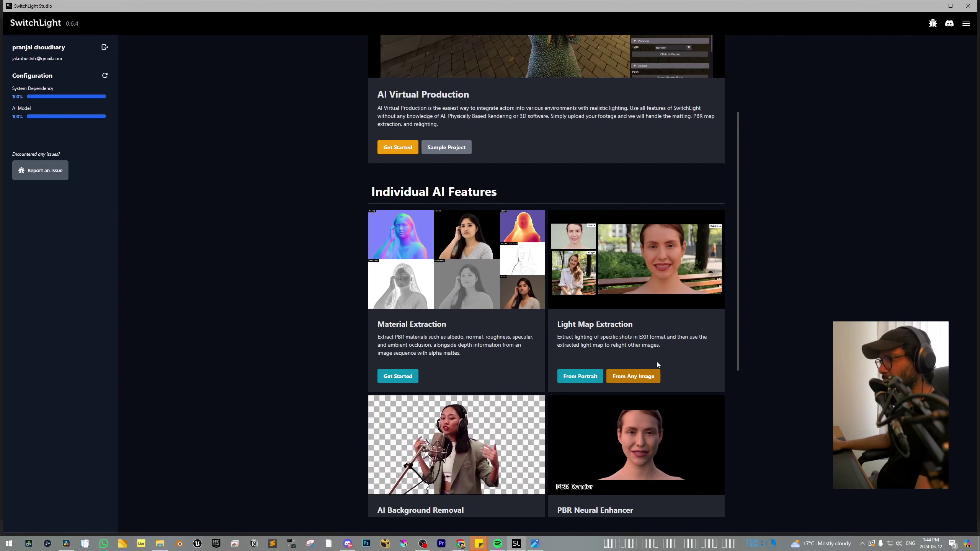
scroll(737, 280, down, 1)
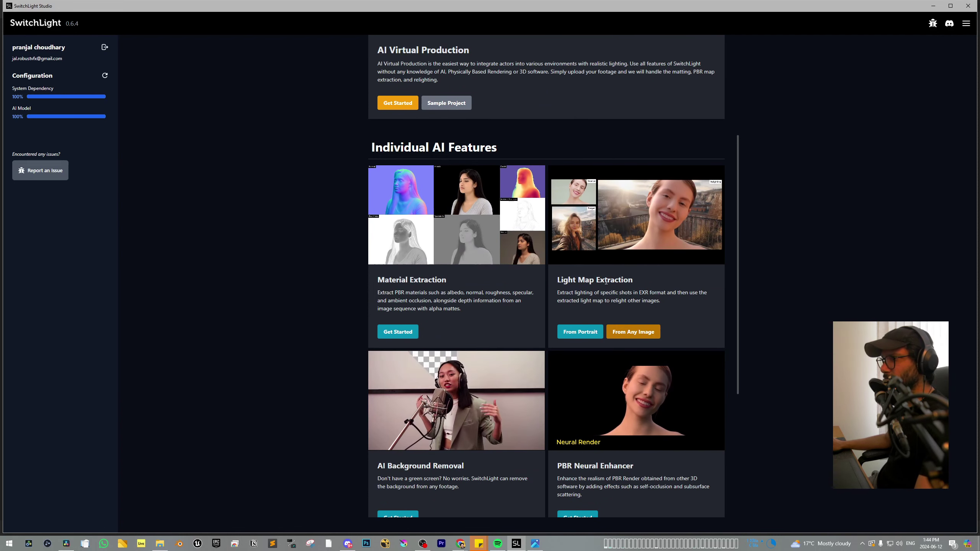
click(634, 332)
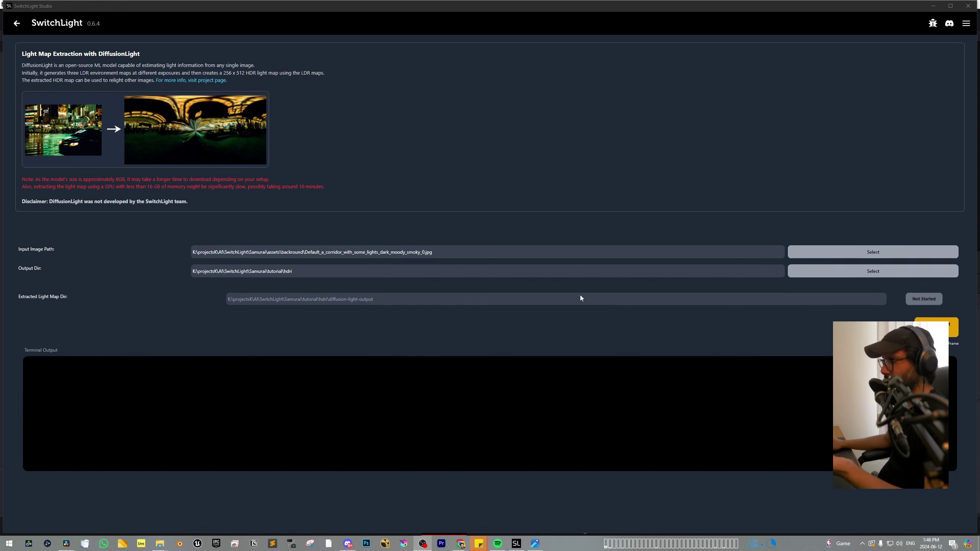
click(935, 327)
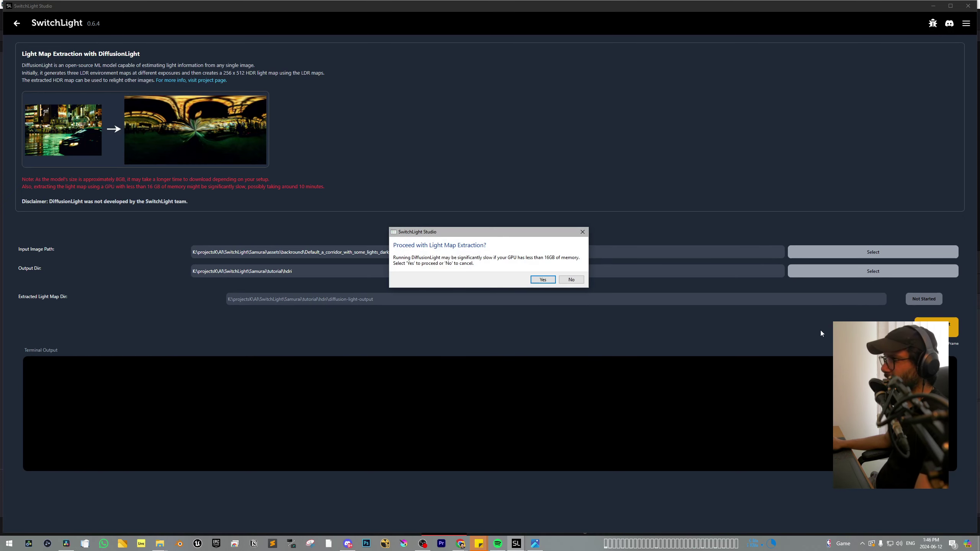
click(542, 279)
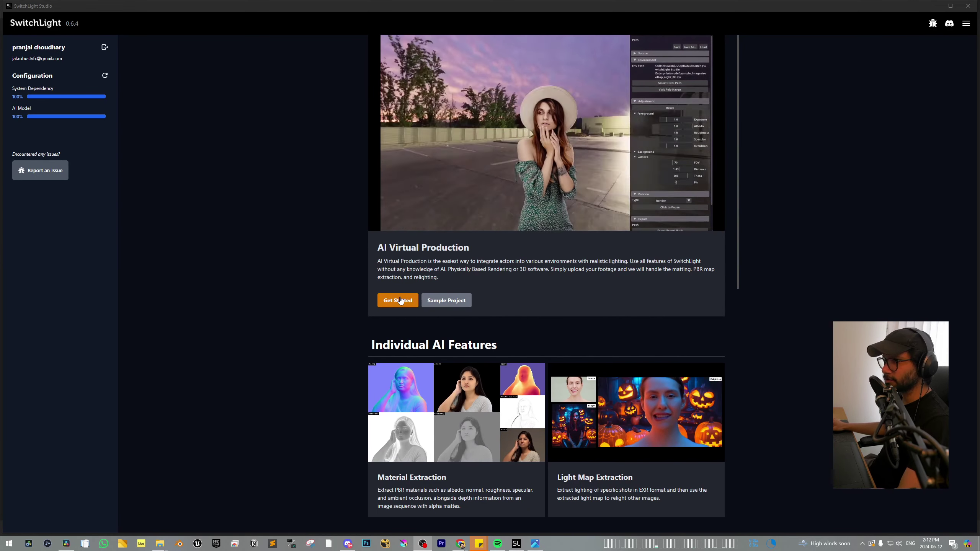
- Open AI Virtual Production and load the PNG or EXR Sequence starting at 00000.png in fromSwitch\bgremoval as the source
click(401, 301)
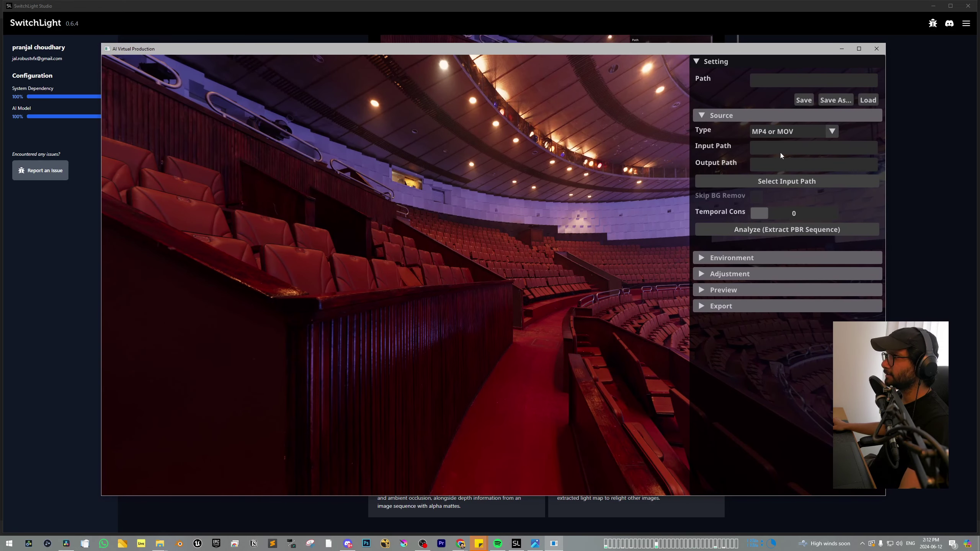
click(782, 132)
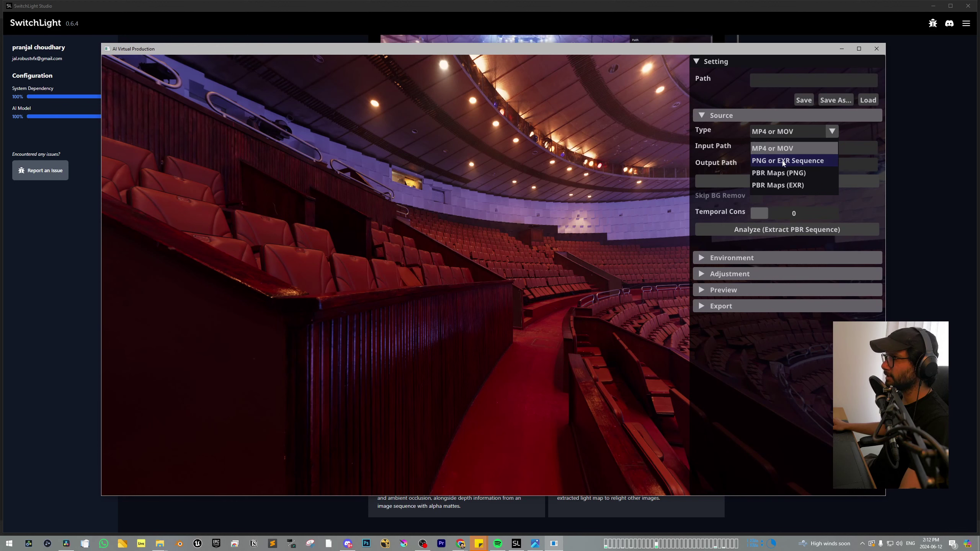
click(783, 160)
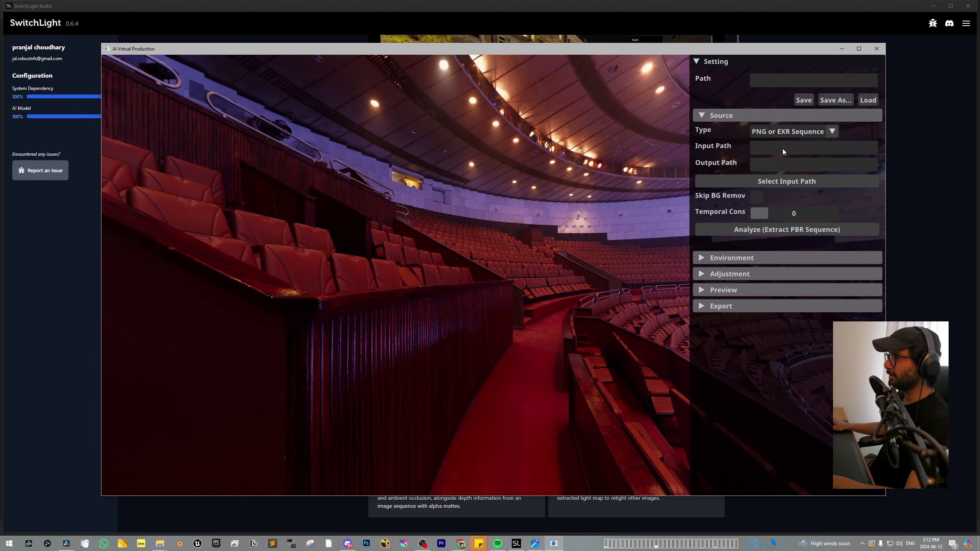
click(792, 185)
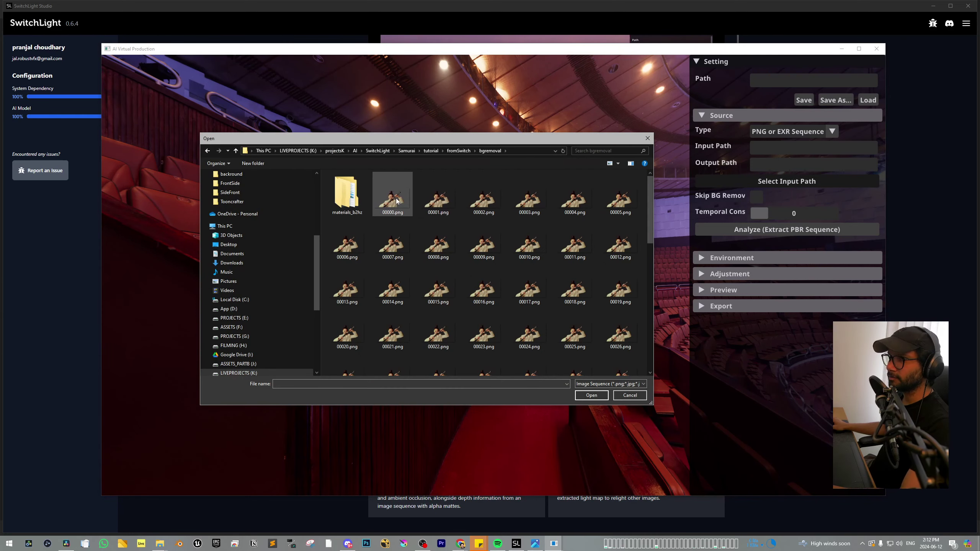
click(382, 214)
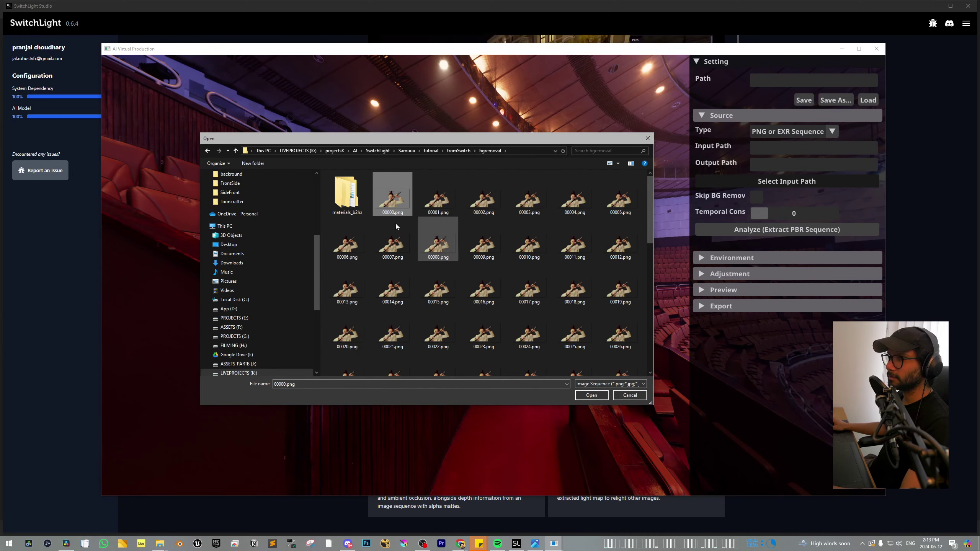
click(601, 397)
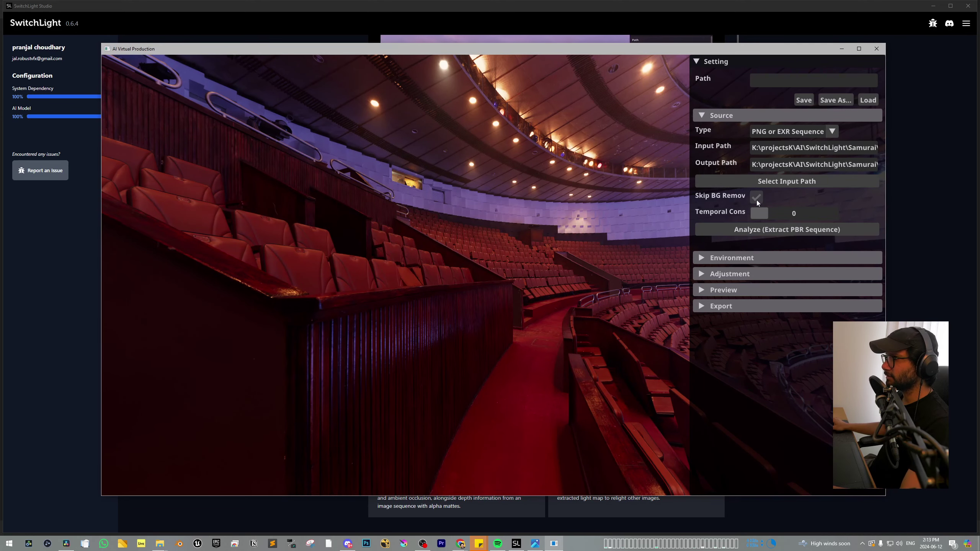
- Load the HDRI from the Samurai project as the environment of the virtual production scene
click(701, 259)
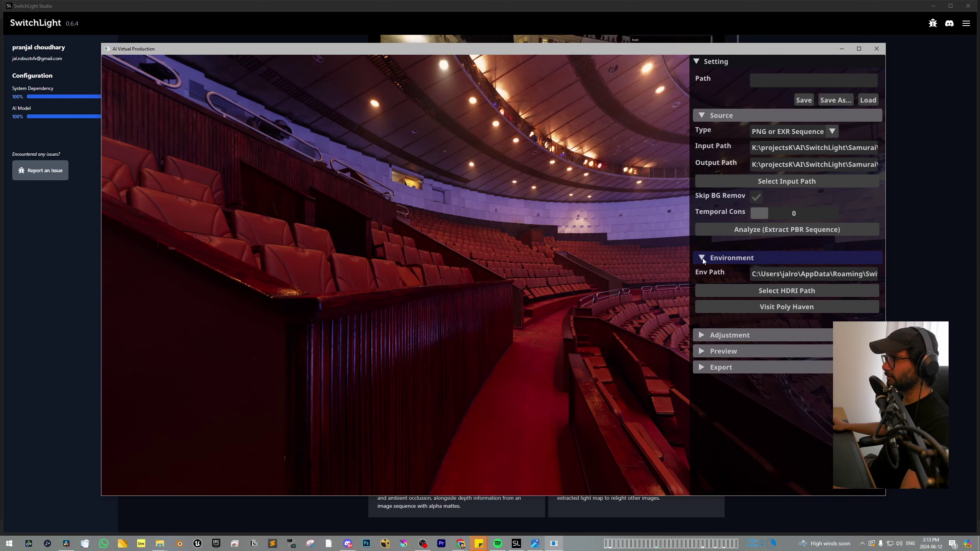
click(794, 292)
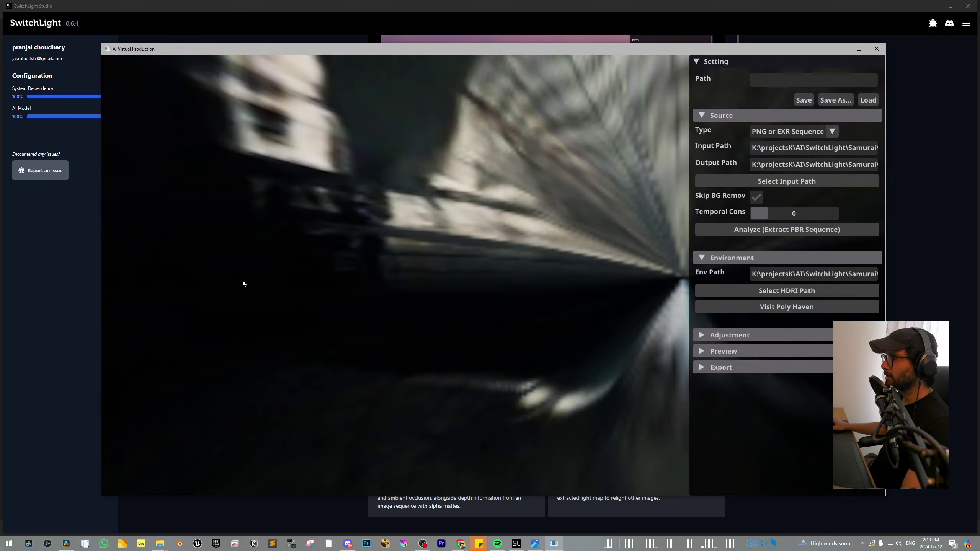
drag(242, 279, 523, 336)
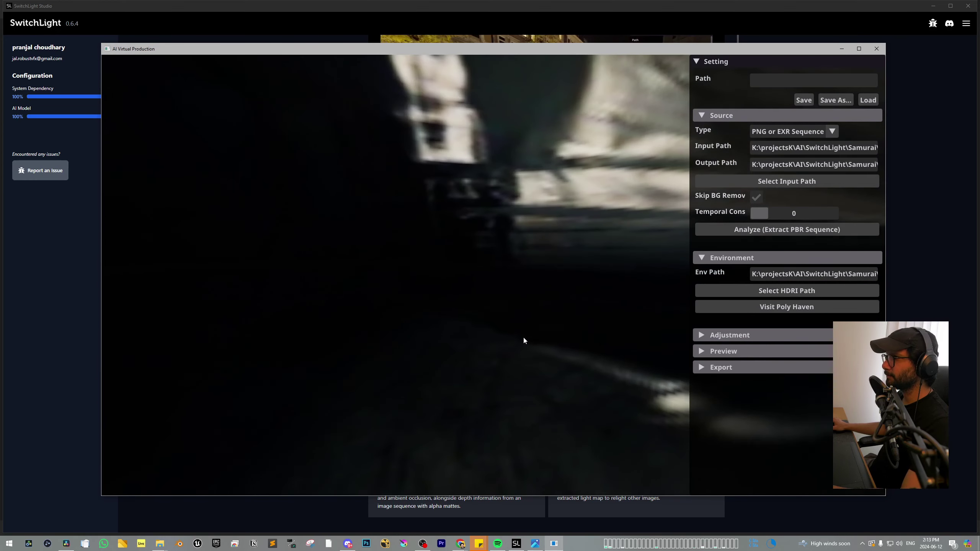
- Analyze the loaded samurai sequence to extract its PBR passes for the virtual production scene
click(729, 335)
click(724, 416)
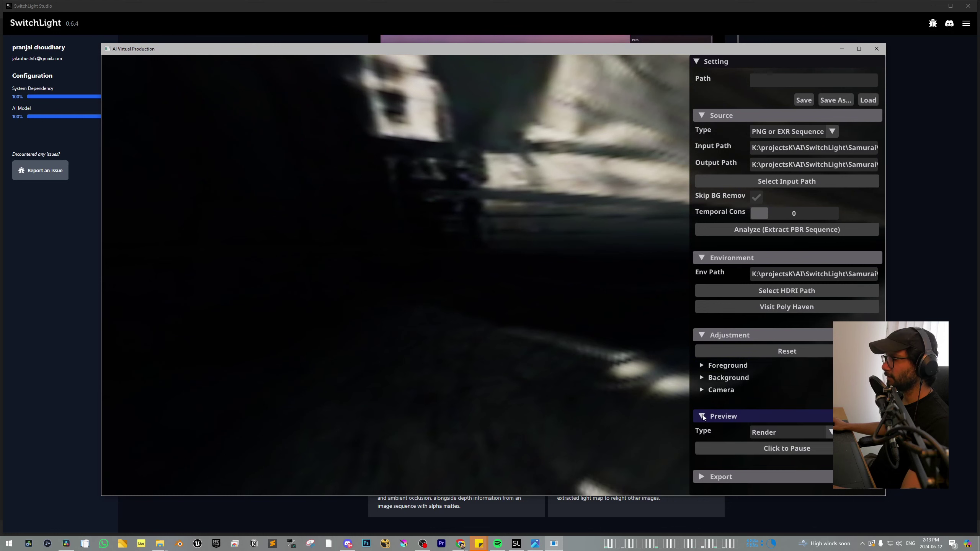
click(774, 231)
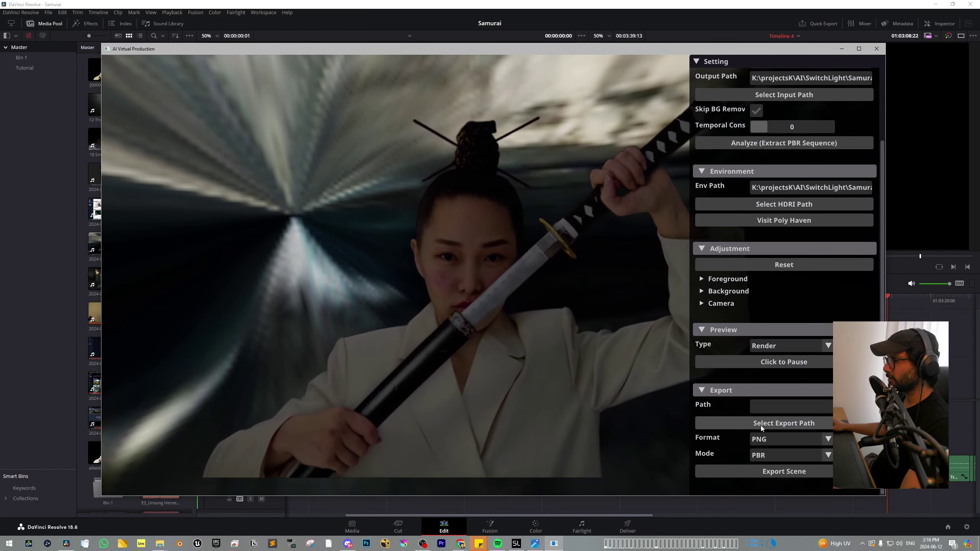
- Export the relit scene to the Samurai\tutorial folder with PNG format and PBR mode
click(761, 426)
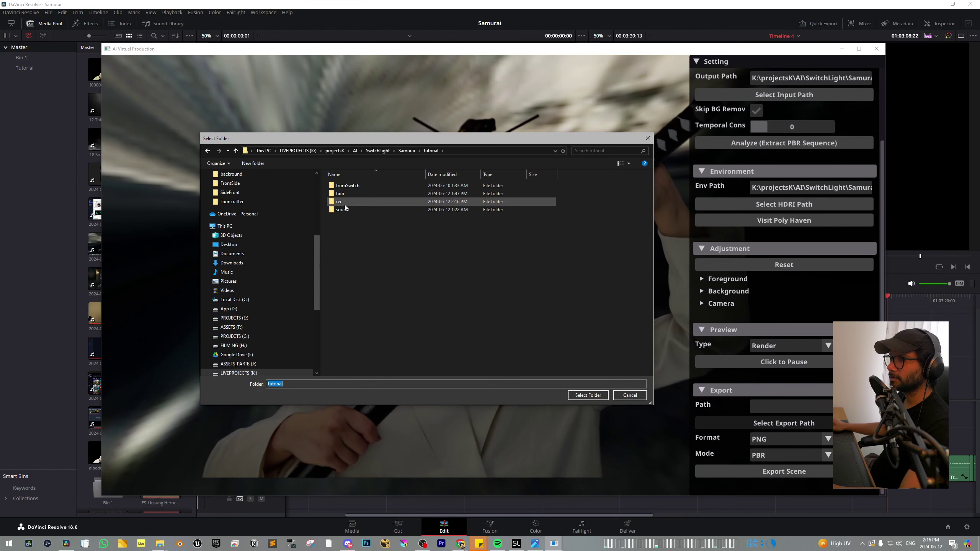
click(588, 395)
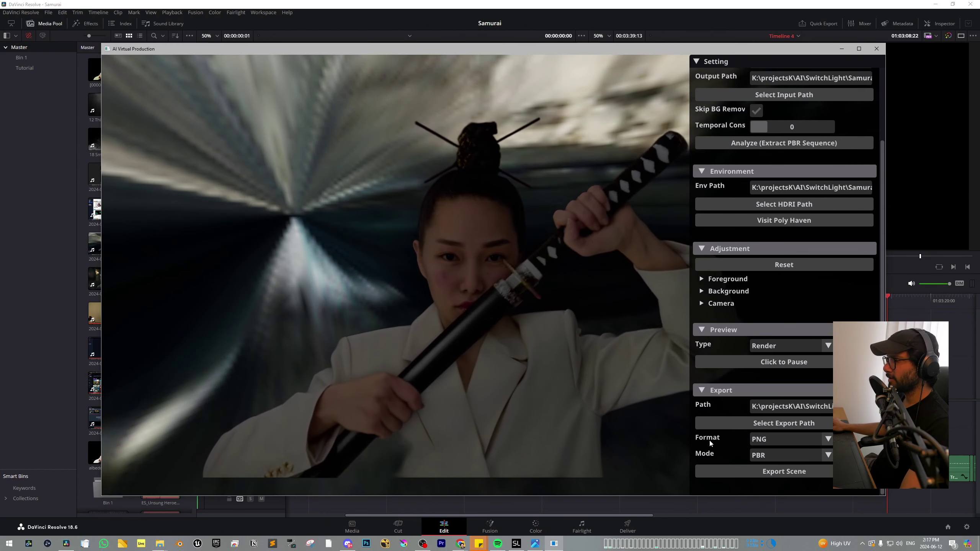
click(806, 441)
click(780, 458)
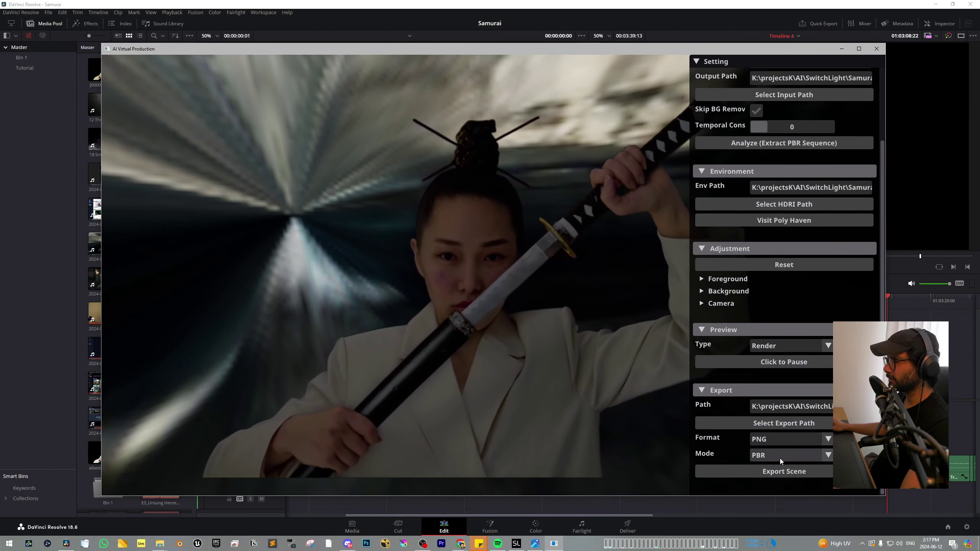
click(781, 458)
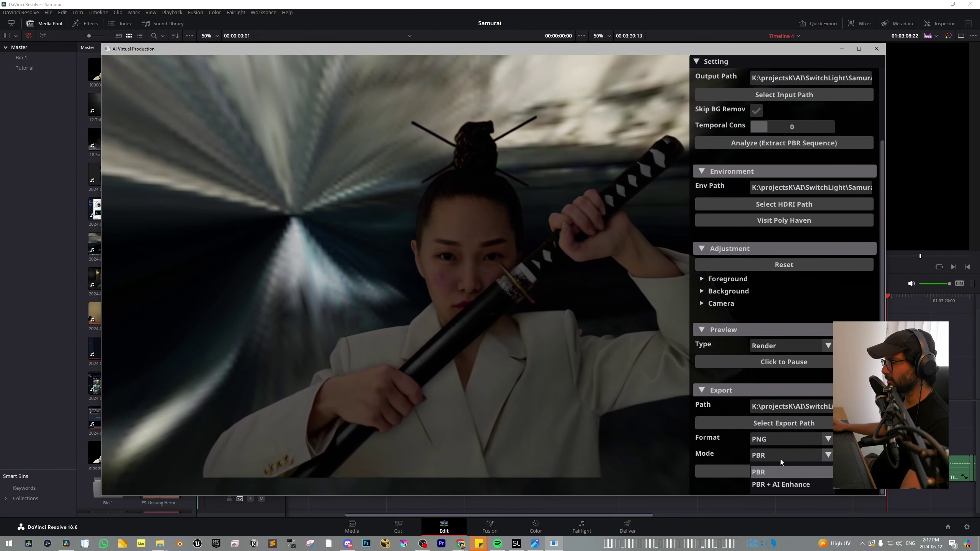
click(784, 475)
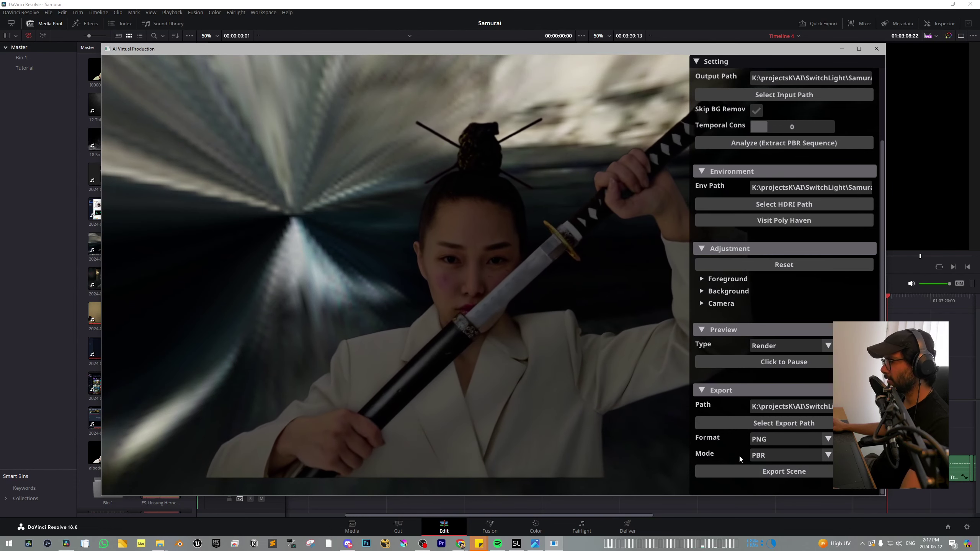
drag(881, 235, 880, 122)
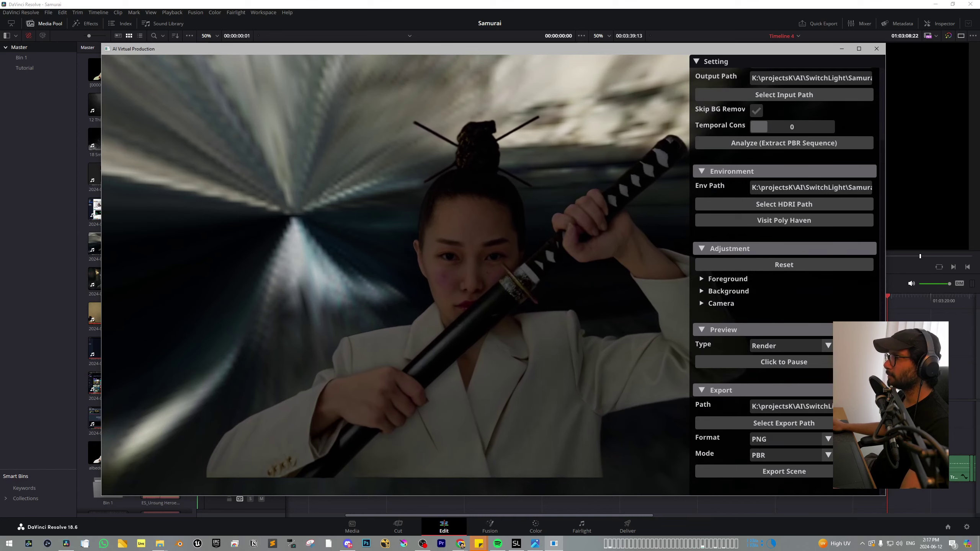
click(788, 473)
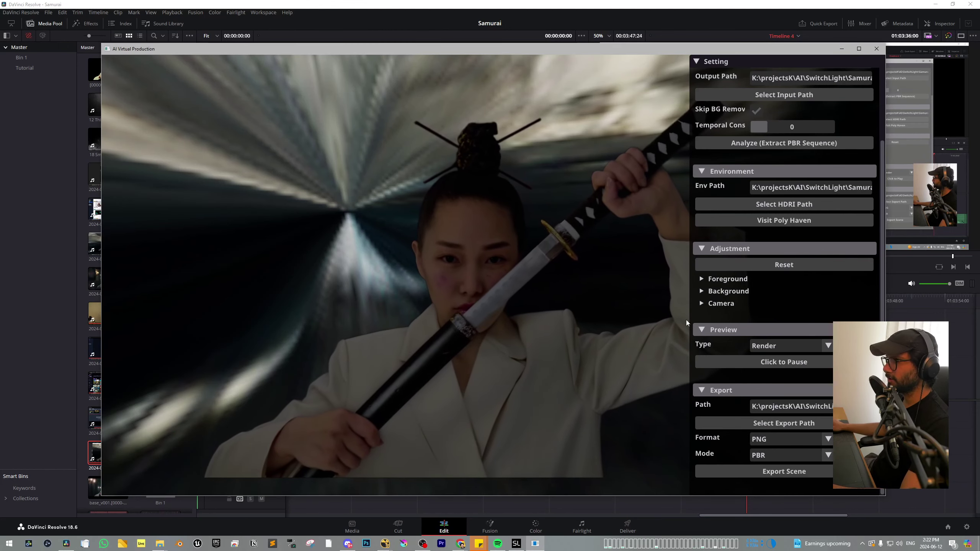
- Preview the extracted passes one after another: Albedo, Normal, Roughness and the pass after it
click(778, 348)
click(781, 379)
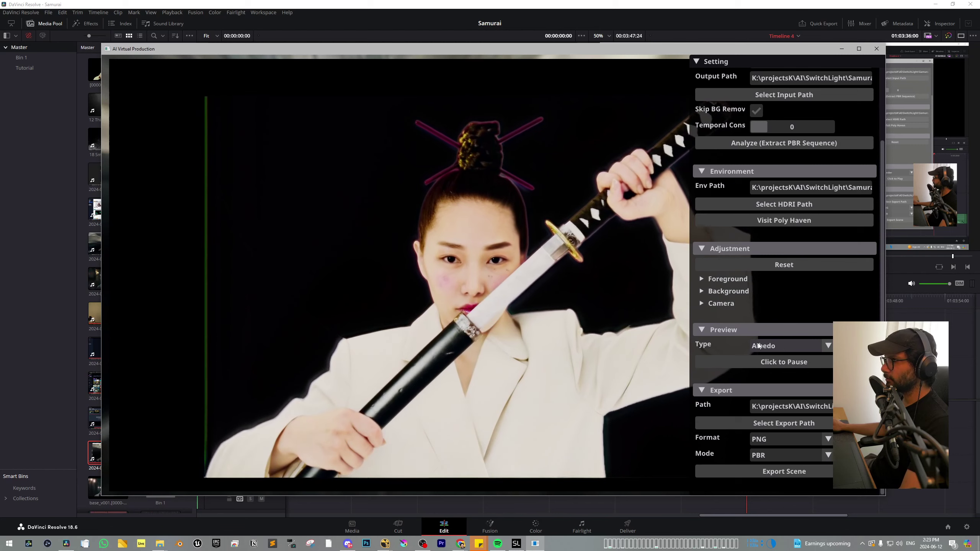
click(776, 347)
click(778, 387)
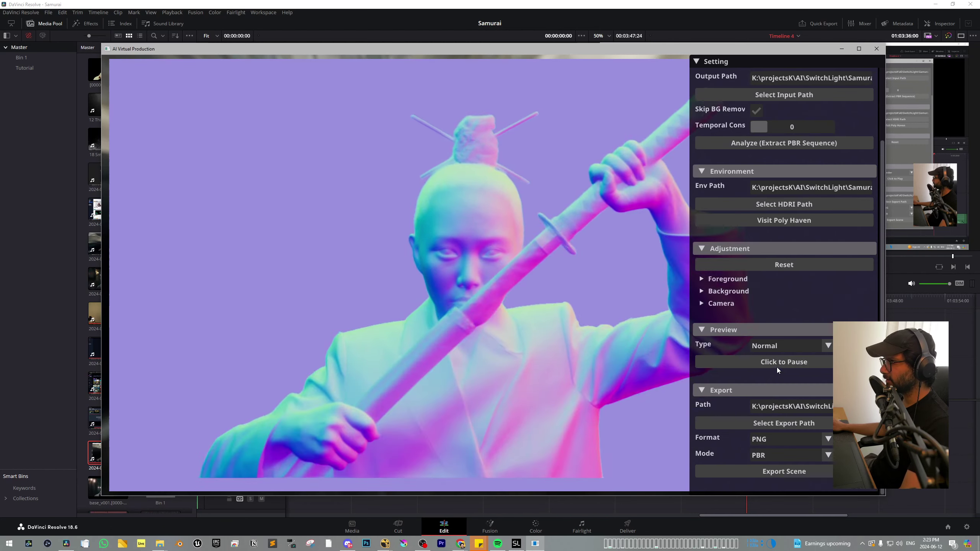
click(775, 350)
click(774, 399)
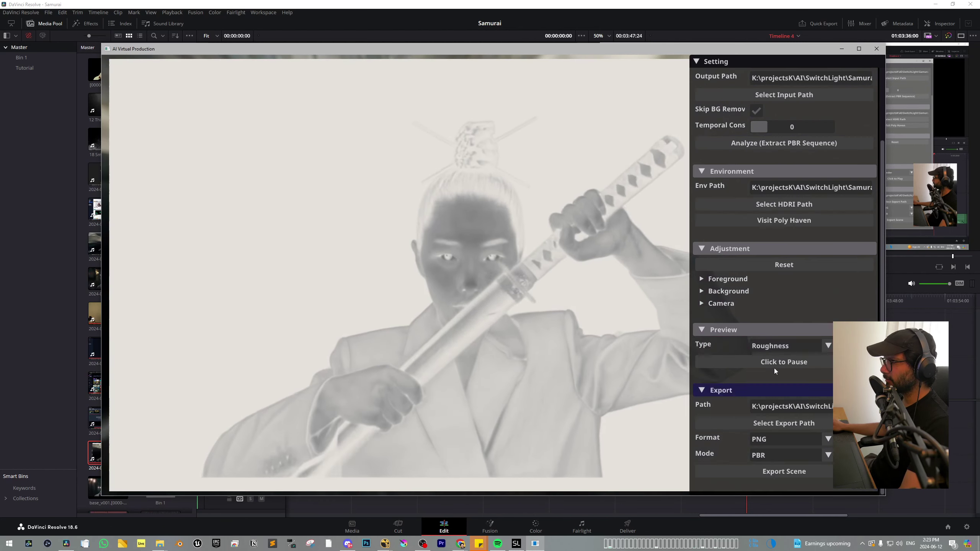
click(774, 348)
click(781, 412)
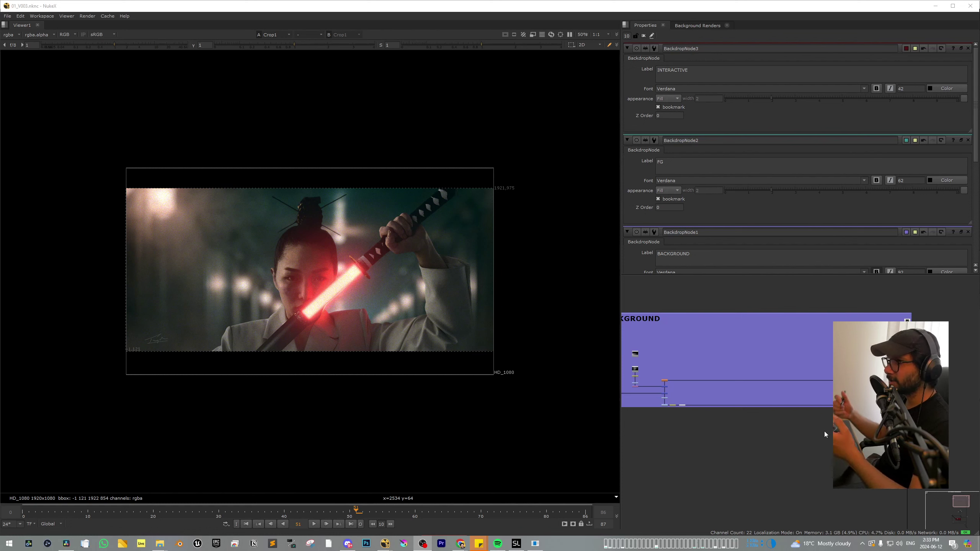
- Switch to NukeX and view the corridor image in Read4 of the BACKGROUND group
middle_drag(743, 425, 774, 415)
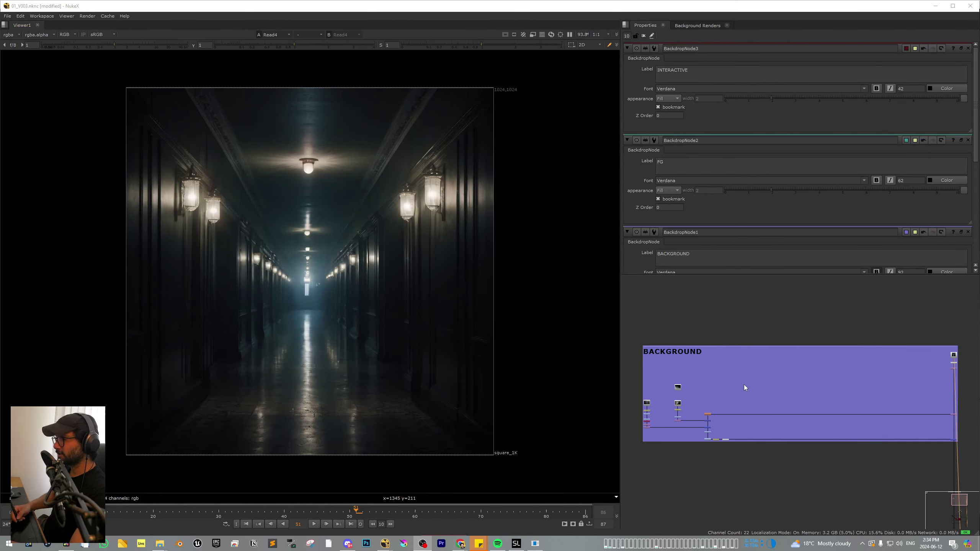
middle_drag(837, 384, 779, 392)
scroll(900, 371, up, 3)
middle_drag(347, 290, 358, 299)
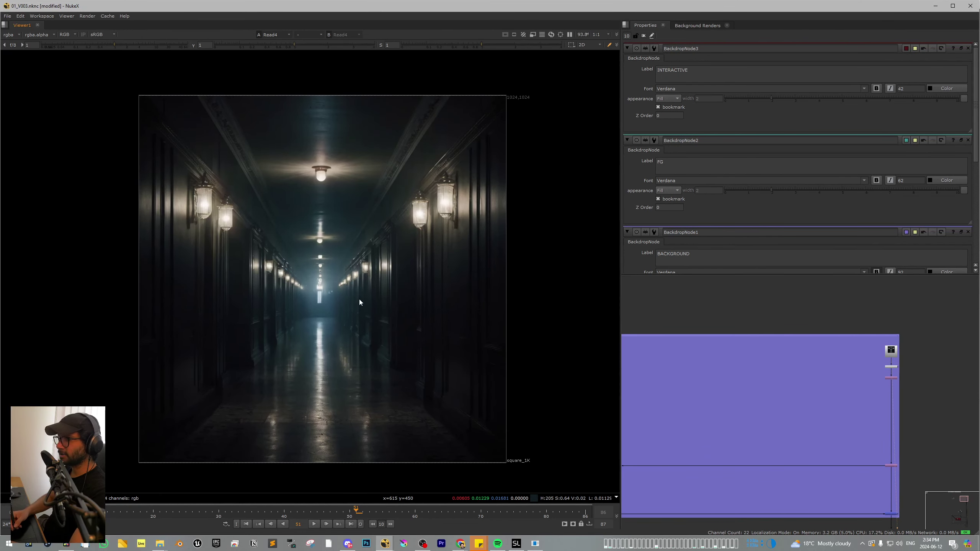
key(f)
scroll(897, 366, up, 5)
- View HueShift1 below the corridor image and compare the wall lamps with the node disabled and enabled
ctrl+shift+click(887, 368)
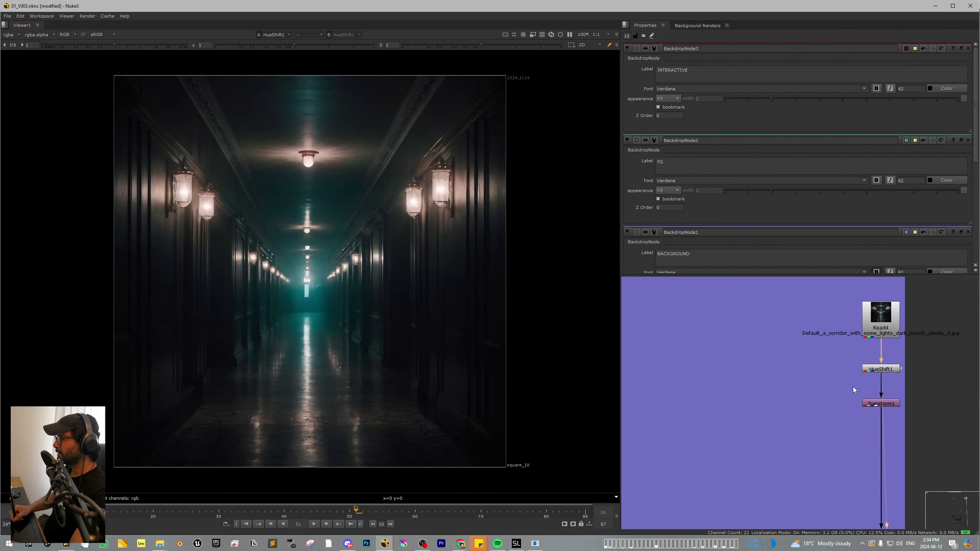
drag(914, 353, 853, 376)
key(d)
alt+middle_drag(437, 188, 469, 179)
key(d)
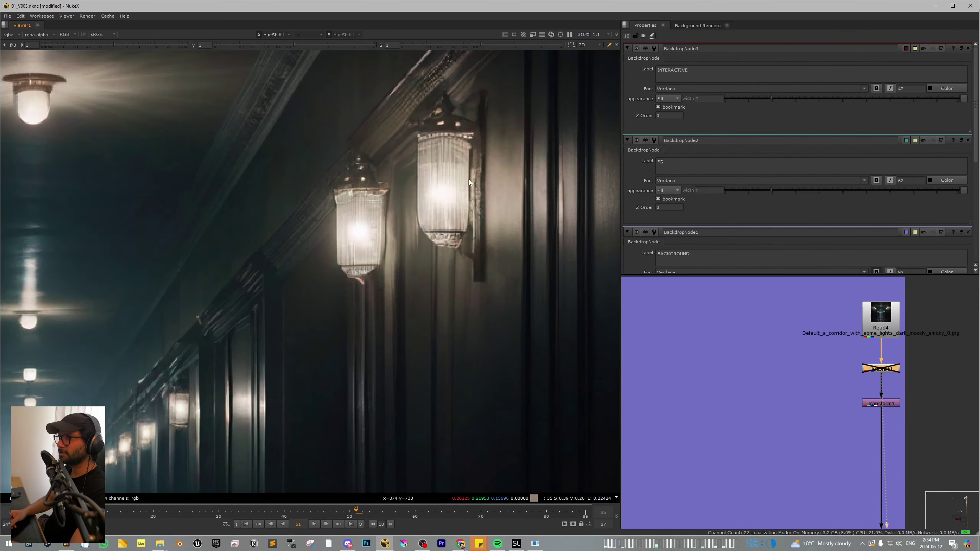
key(d)
key(f)
- View the smoke branches of the BACKGROUND group node by node, down to Merge18
alt+middle_drag(885, 369, 800, 406)
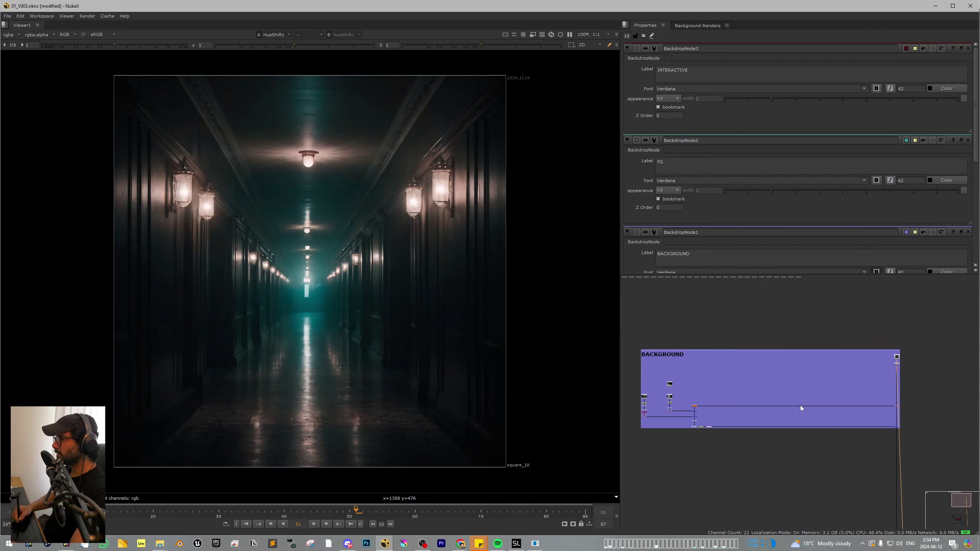
middle_drag(643, 406, 899, 428)
ctrl+shift+click(709, 376)
click(794, 378)
key(1)
middle_drag(899, 428, 841, 407)
drag(917, 401, 844, 438)
key(1)
click(918, 430)
click(884, 447)
key(1)
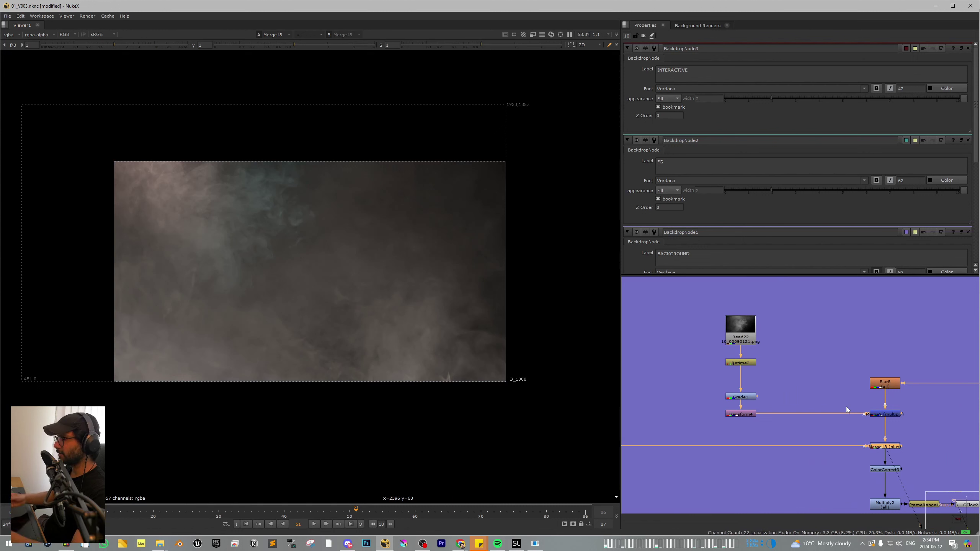
- View the smoke after its color correction, Multiply2 and OFlow2 nodes in turn
middle_drag(874, 420, 823, 376)
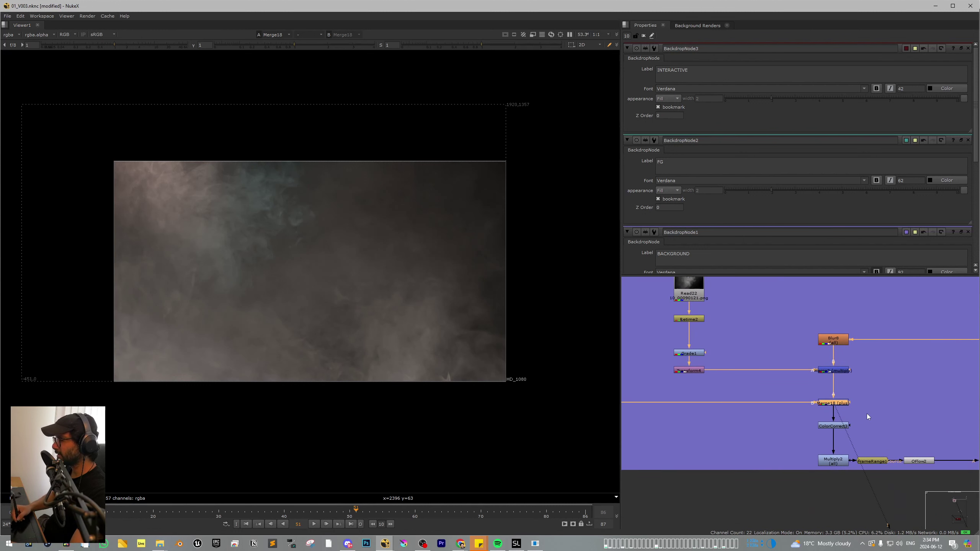
key(1)
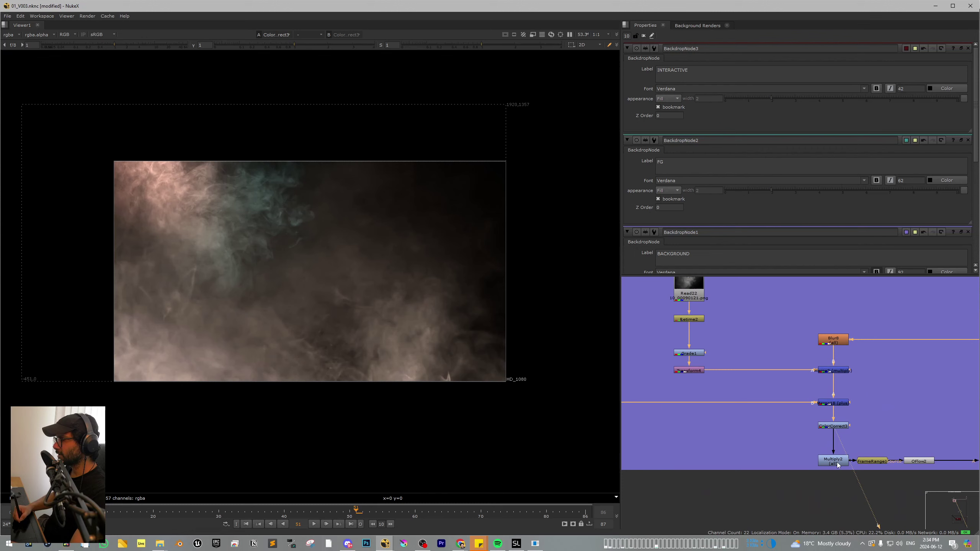
ctrl+shift+click(837, 462)
scroll(868, 452, down, 5)
middle_drag(880, 447, 769, 424)
scroll(767, 425, up, 4)
ctrl+shift+click(764, 431)
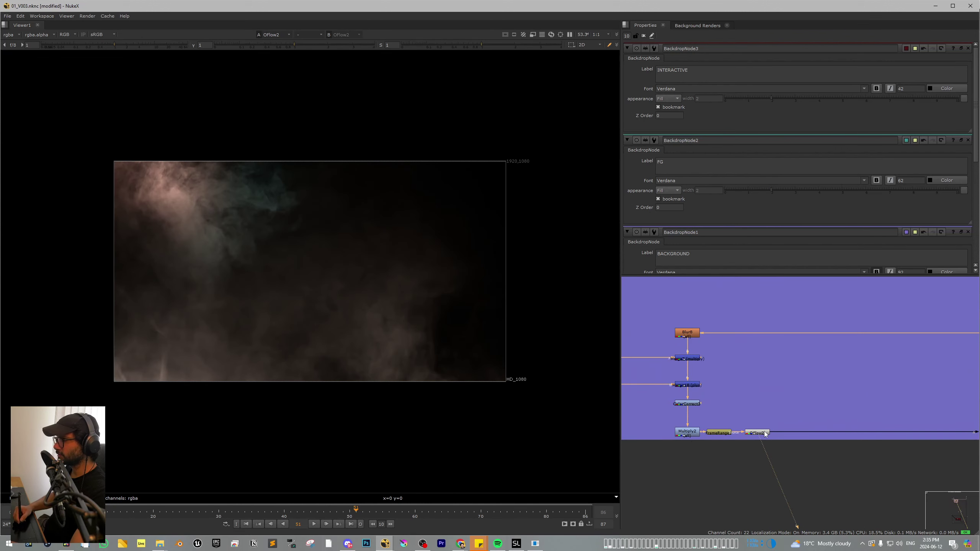
- View the corridor combined with the smoke at Merge3, the end of the BACKGROUND group
scroll(809, 399, down, 3)
scroll(787, 417, up, 8)
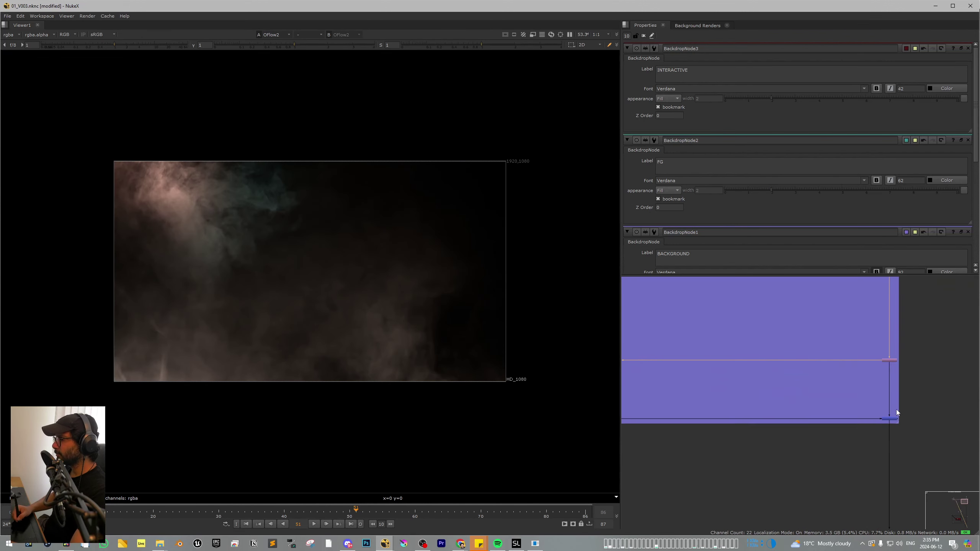
click(891, 419)
key(1)
drag(841, 441, 837, 435)
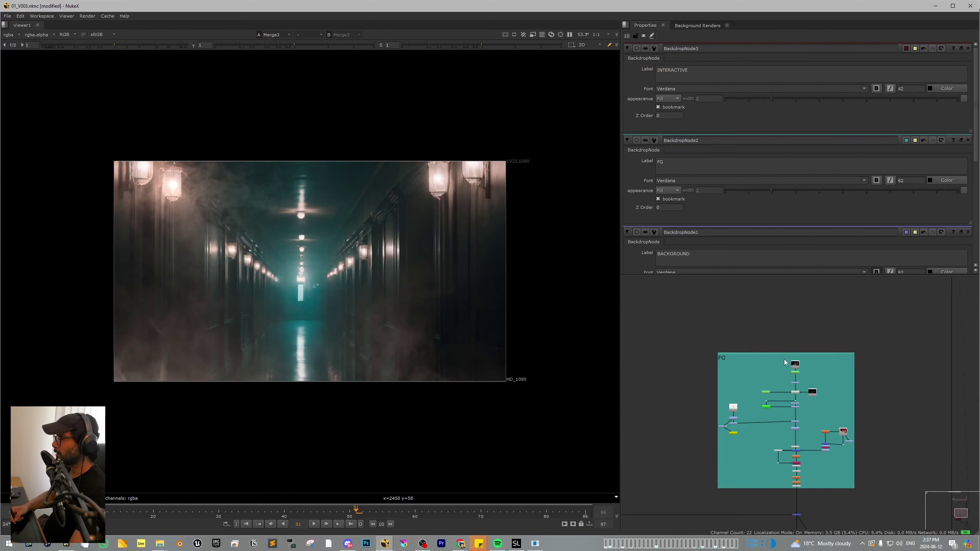
- View the relit samurai render in Read17 of the FG group and scrub the timeline to frame 61
scroll(789, 371, up, 6)
click(803, 332)
key(1)
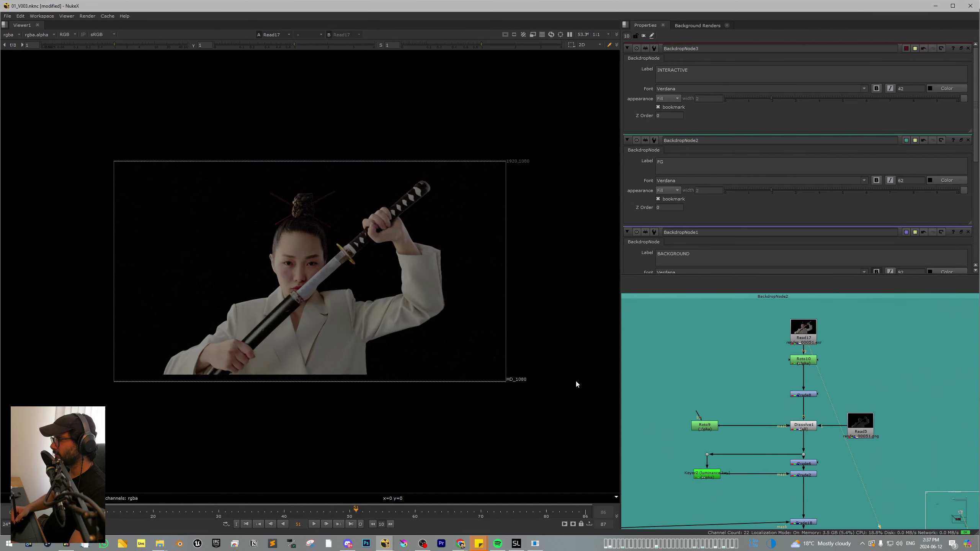
middle_drag(399, 348, 405, 352)
key(f)
scroll(795, 326, up, 3)
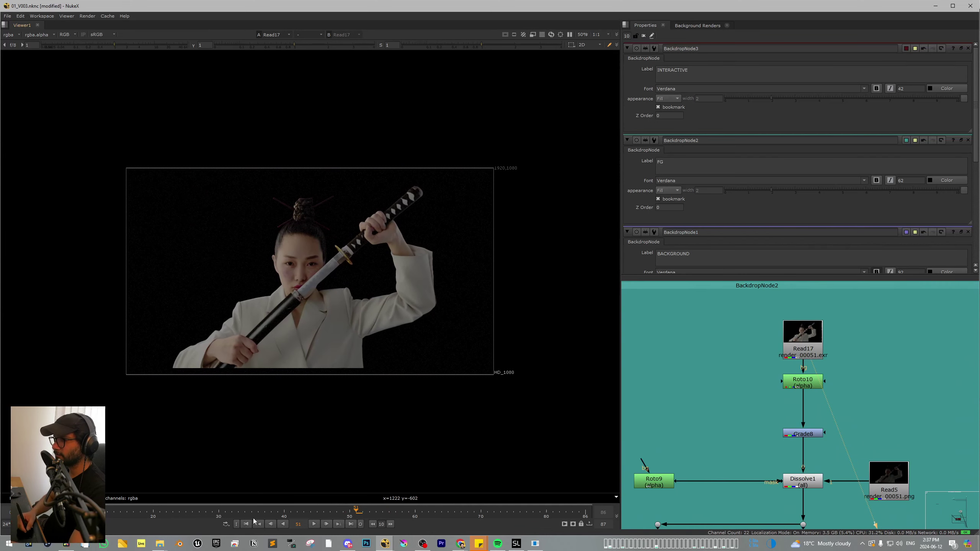
drag(233, 514, 423, 508)
scroll(317, 285, up, 3)
key(f)
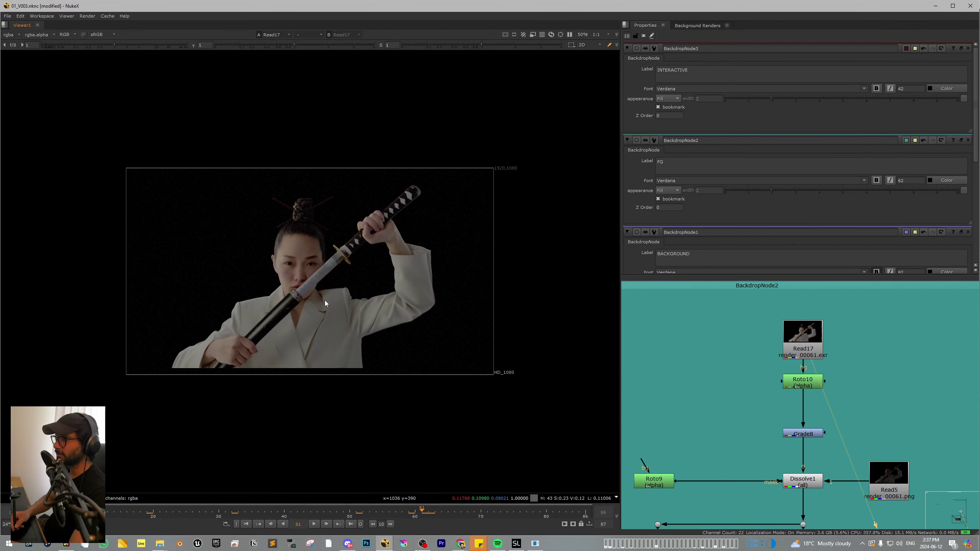
- View the samurai render after Grade8 in the FG group
scroll(822, 408, down, 5)
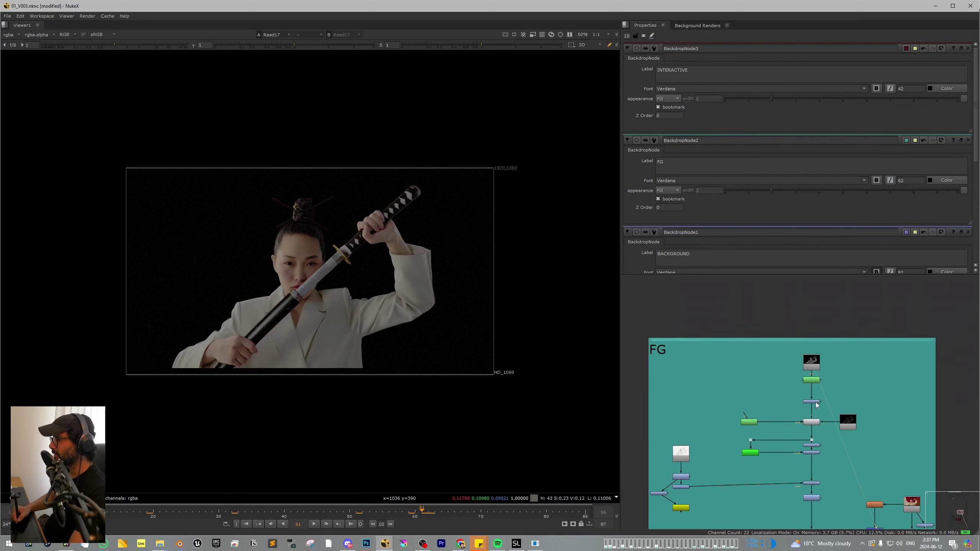
scroll(812, 408, up, 2)
drag(784, 390, 832, 412)
key(1)
middle_drag(832, 412, 828, 393)
scroll(815, 384, up, 3)
drag(833, 366, 799, 387)
click(797, 379)
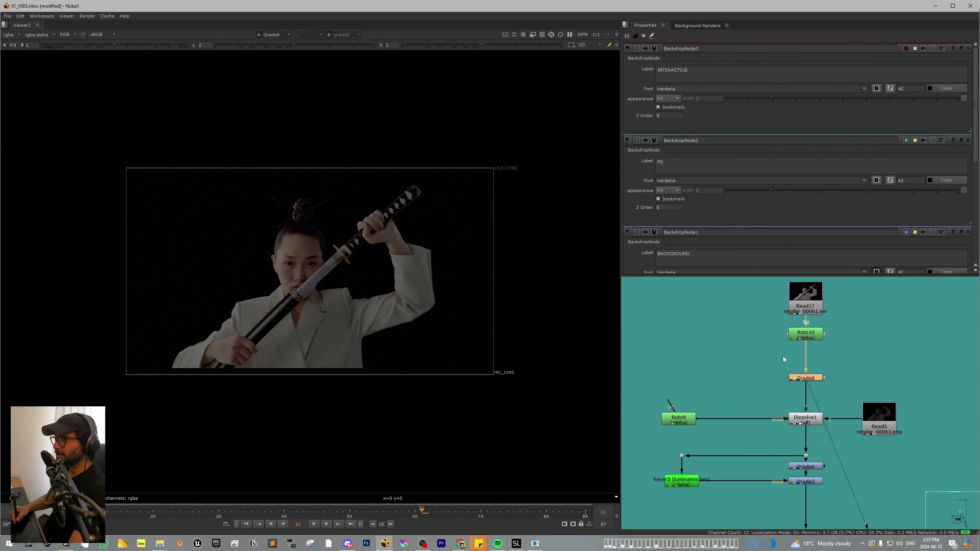
- View Dissolve1, which mixes in the Read5 render through the Roto9 mask, and compare it disabled and enabled
scroll(816, 346, down, 3)
scroll(812, 388, up, 2)
click(812, 389)
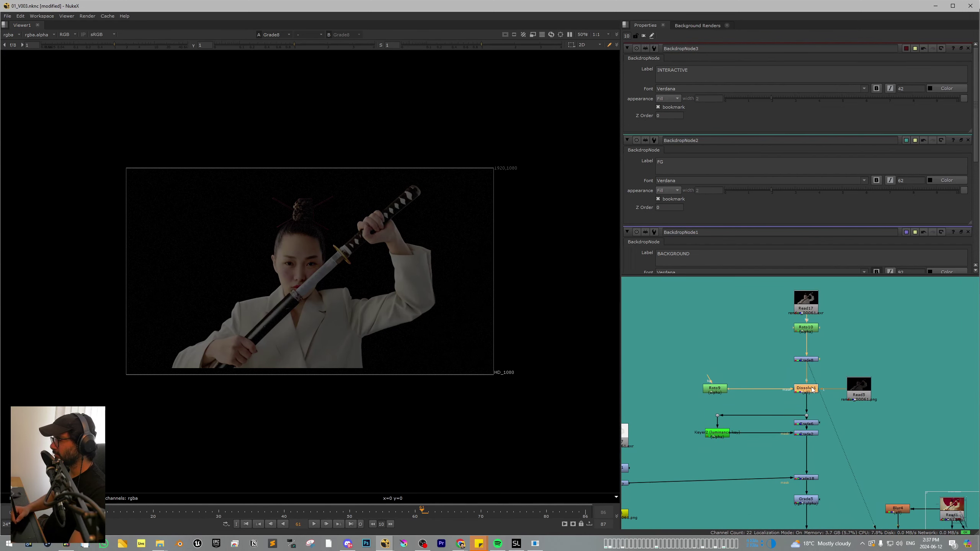
scroll(817, 414, up, 2)
click(799, 353)
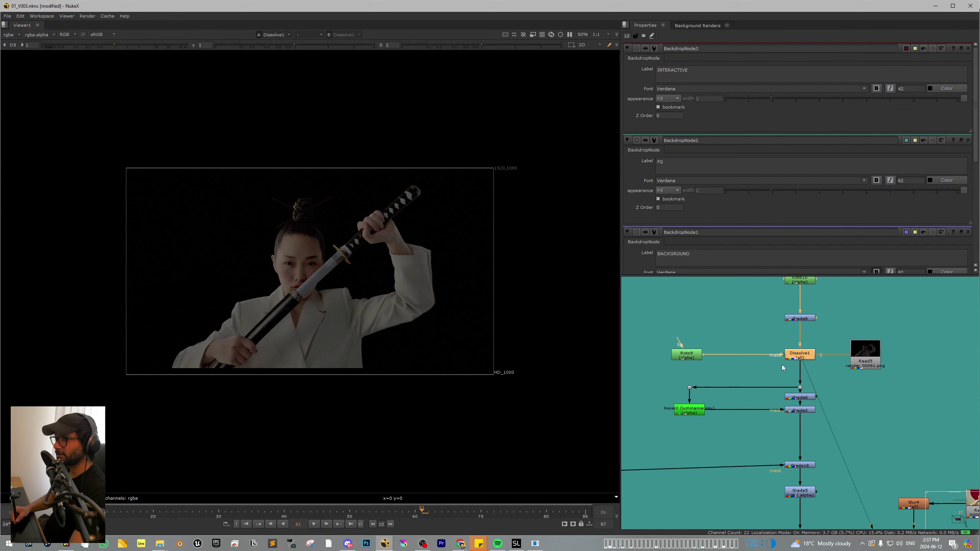
key(d)
key(d)
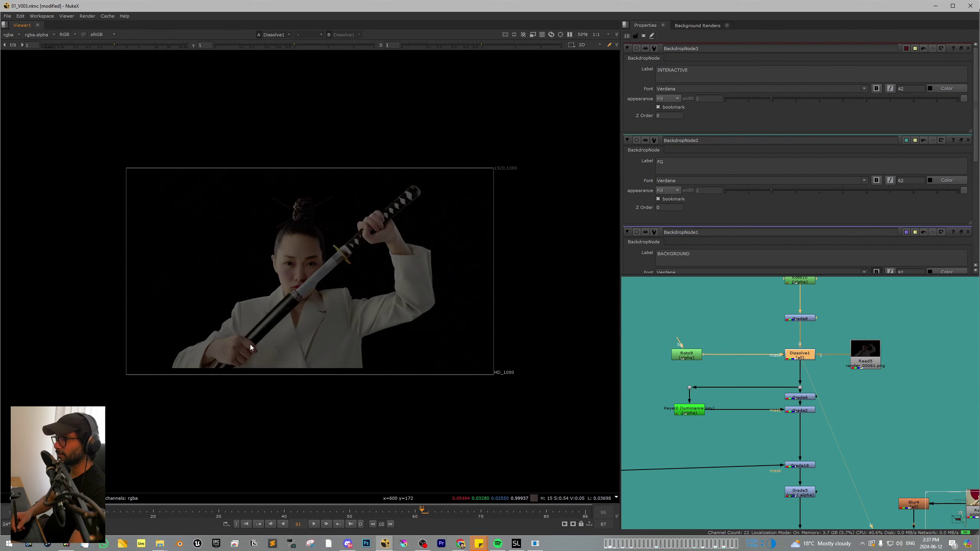
- View the samurai after Grade6 and the luminance-keyed Grade2, and examine both nodes in the graph
scroll(843, 362, down, 2)
click(814, 396)
key(1)
mouse_move(821, 407)
middle_down()
mouse_move(818, 378)
mouse_move(830, 401)
middle_up()
scroll(830, 398, up, 2)
click(830, 375)
key(1)
click(825, 389)
key(1)
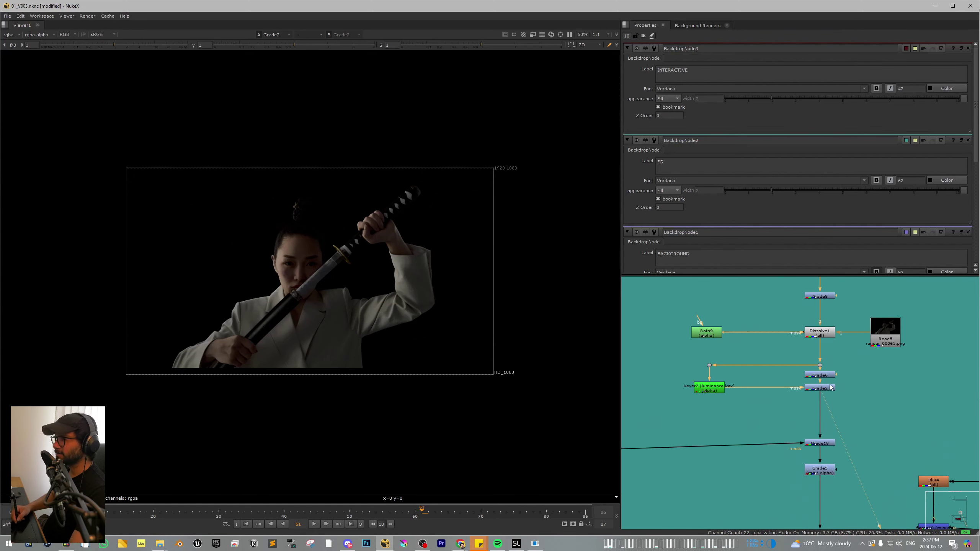
scroll(831, 387, up, 2)
click(814, 374)
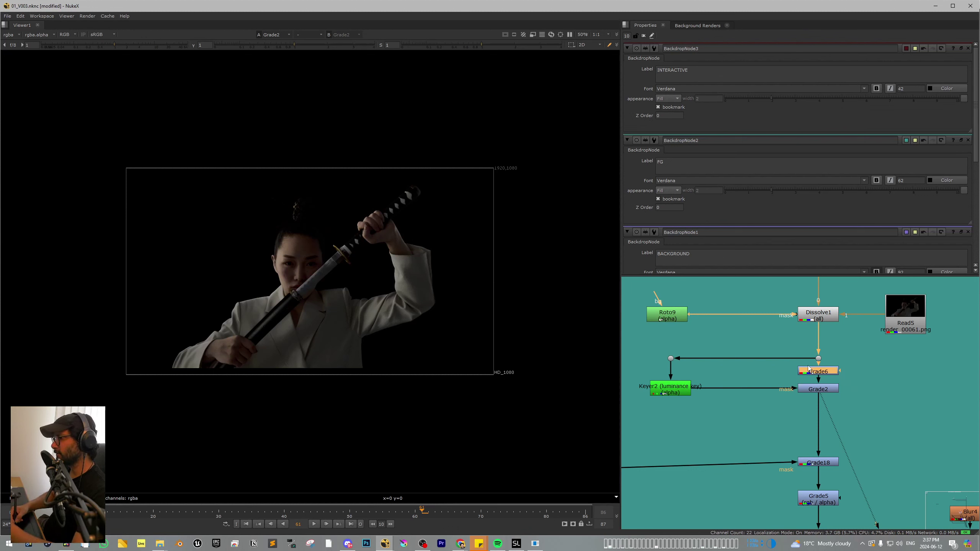
click(815, 390)
scroll(750, 397, down, 5)
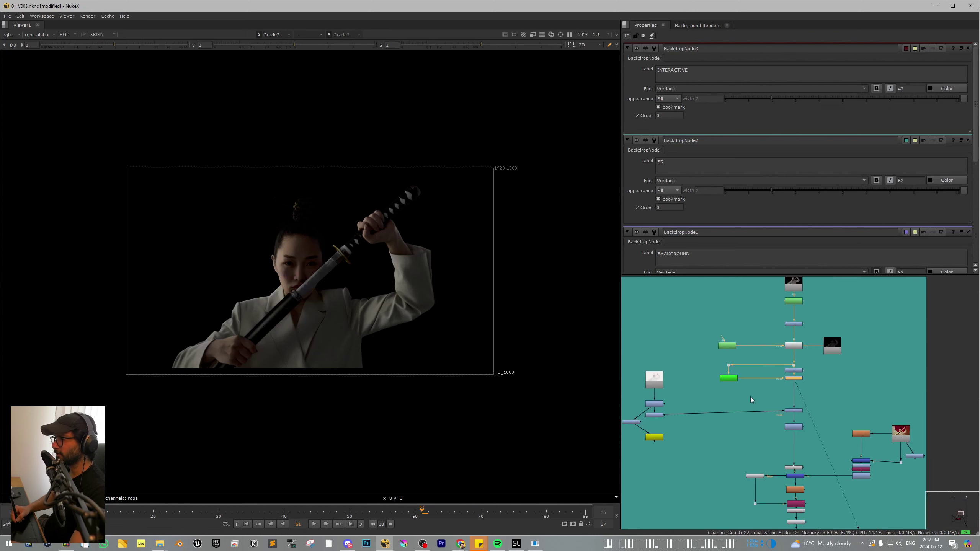
- View the Read57 render and follow its inverted branch to the mask input of Grade18
scroll(709, 374, up, 3)
key(1)
scroll(303, 286, up, 3)
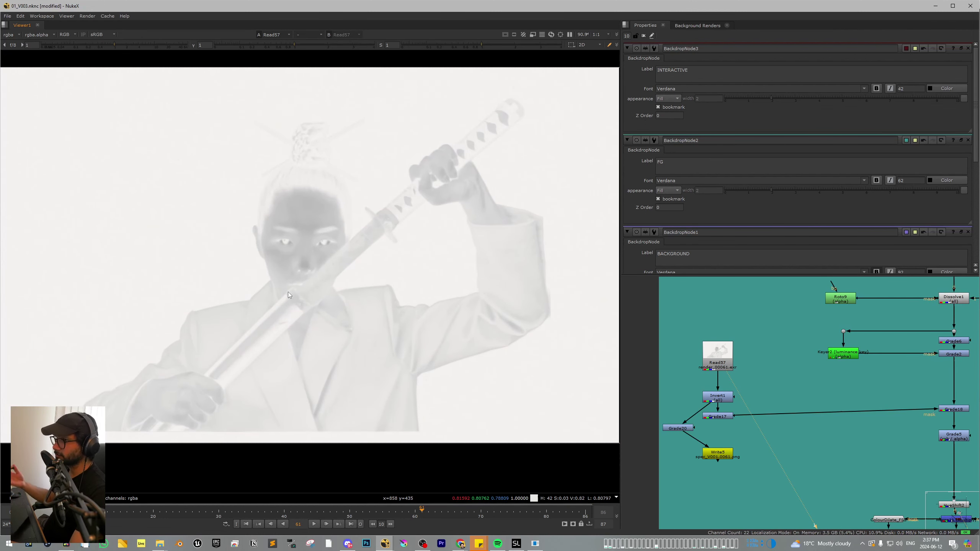
middle_drag(819, 390, 771, 378)
middle_drag(903, 409, 824, 392)
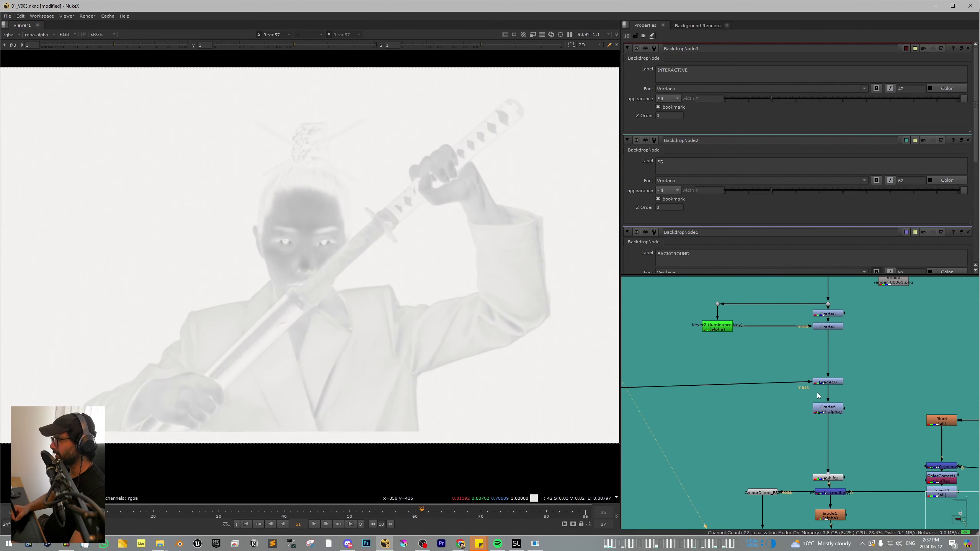
- View Grade18 and compare it disabled and enabled on a close-up of the samurai's face
scroll(829, 388, down, 1)
click(828, 382)
key(1)
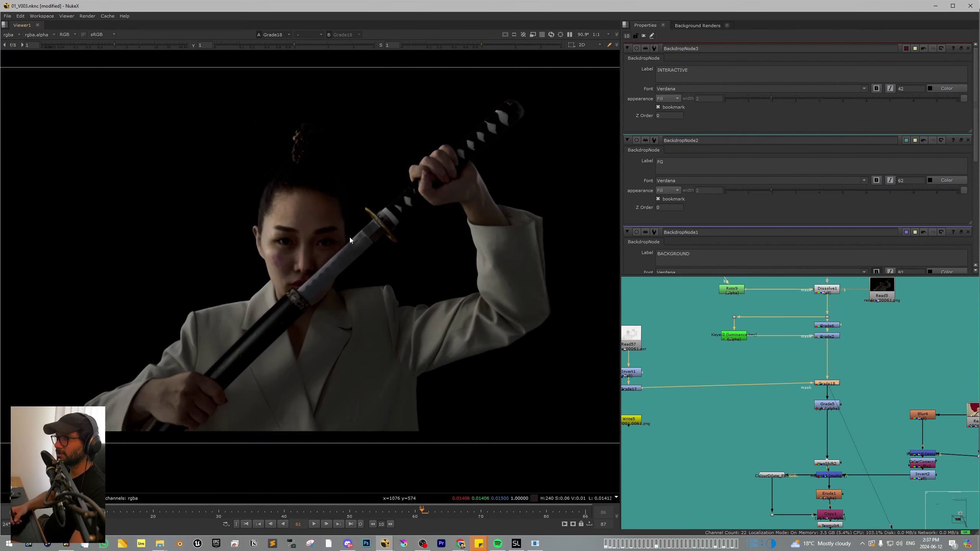
scroll(349, 237, up, 5)
scroll(365, 256, up, 3)
middle_drag(303, 256, 360, 259)
key(d)
key(d)
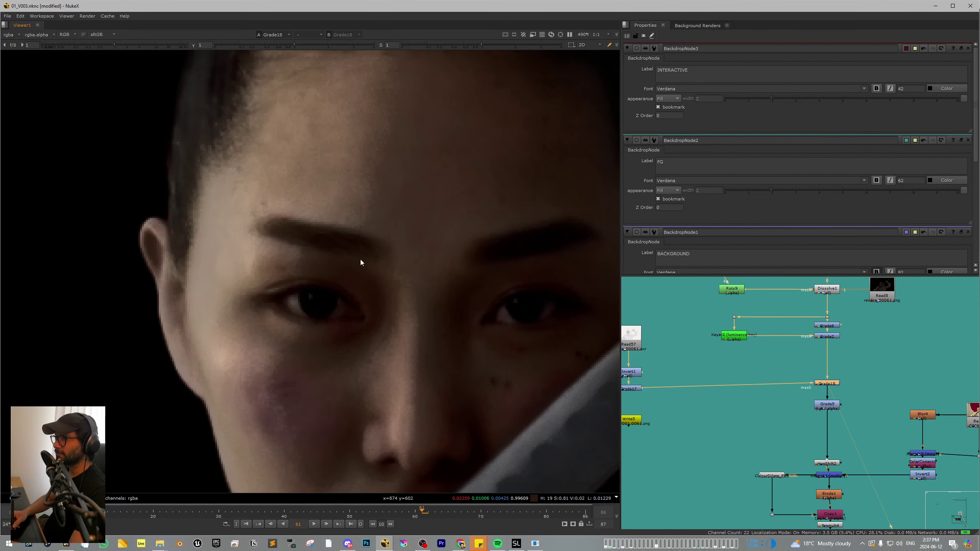
- View the full samurai frame at the grade directly below Grade18 in the FG group
key(f)
scroll(821, 339, down, 4)
drag(796, 352, 796, 356)
key(1)
middle_drag(804, 372, 790, 362)
scroll(791, 361, up, 4)
click(816, 352)
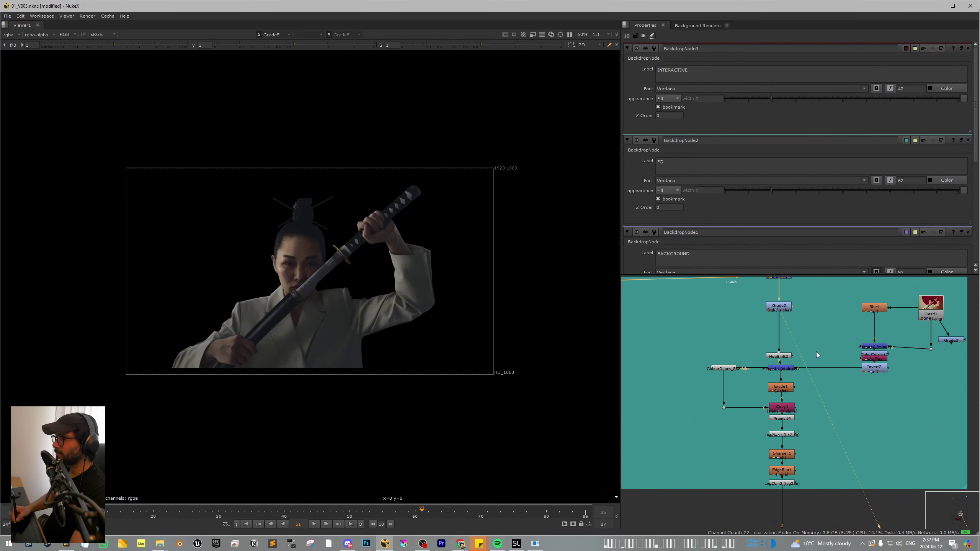
- View the samurai after HueShift2 and at Copy1 in the FG group
scroll(784, 360, up, 2)
click(785, 373)
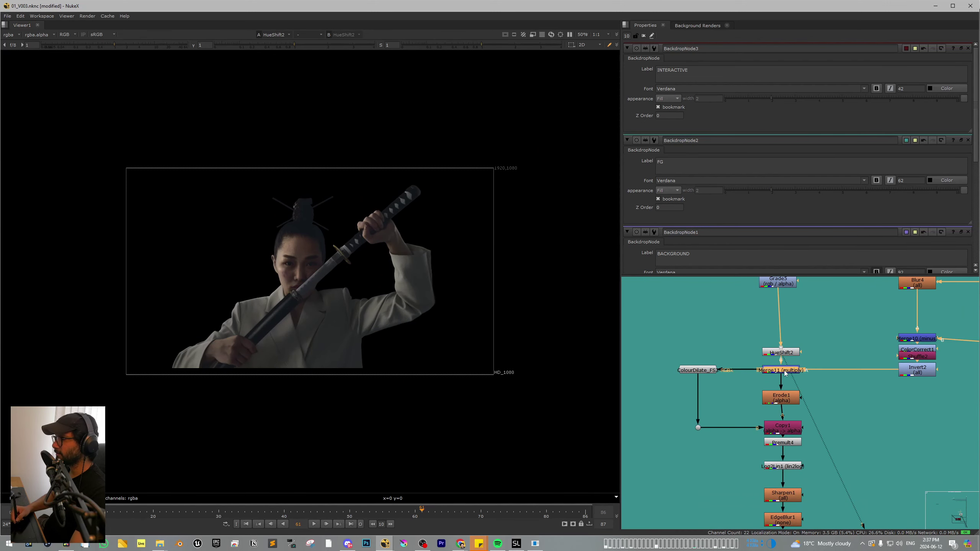
click(790, 427)
key(1)
scroll(788, 372, down, 3)
middle_drag(798, 410, 798, 385)
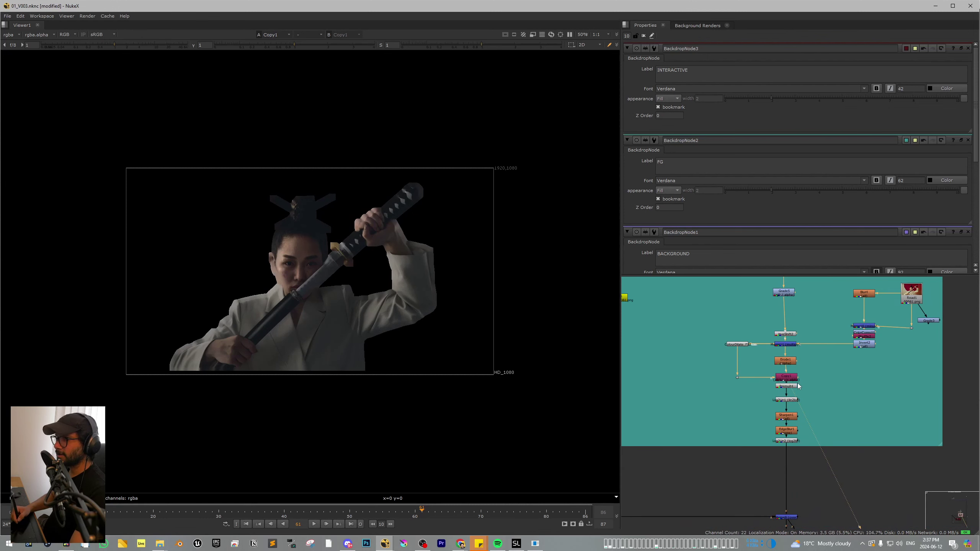
- Examine the FG nodes from HueShift2 down to the edge blur, and view the result at Log2Lin2
scroll(798, 386, up, 2)
mouse_move(792, 464)
middle_down()
mouse_move(791, 444)
mouse_move(791, 481)
middle_up()
drag(813, 350, 689, 509)
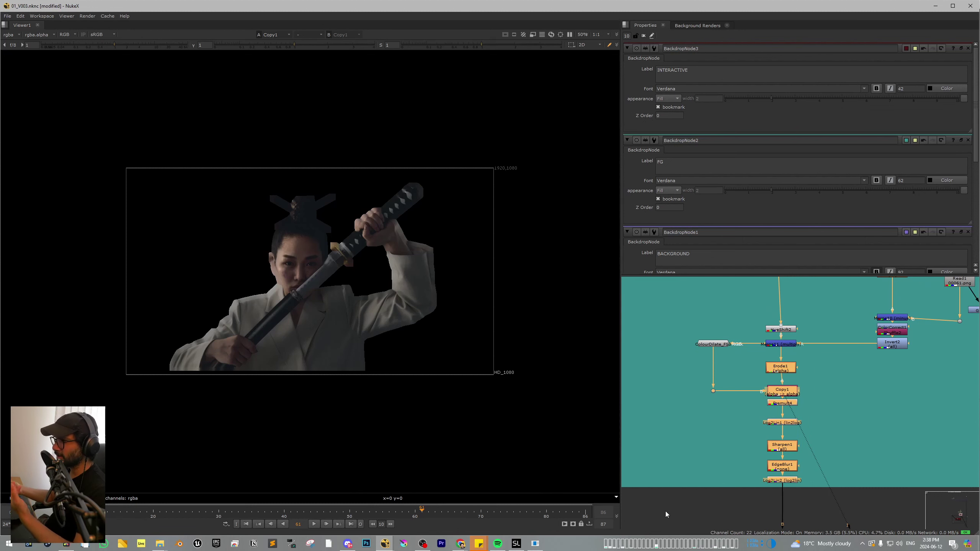
scroll(810, 418, down, 3)
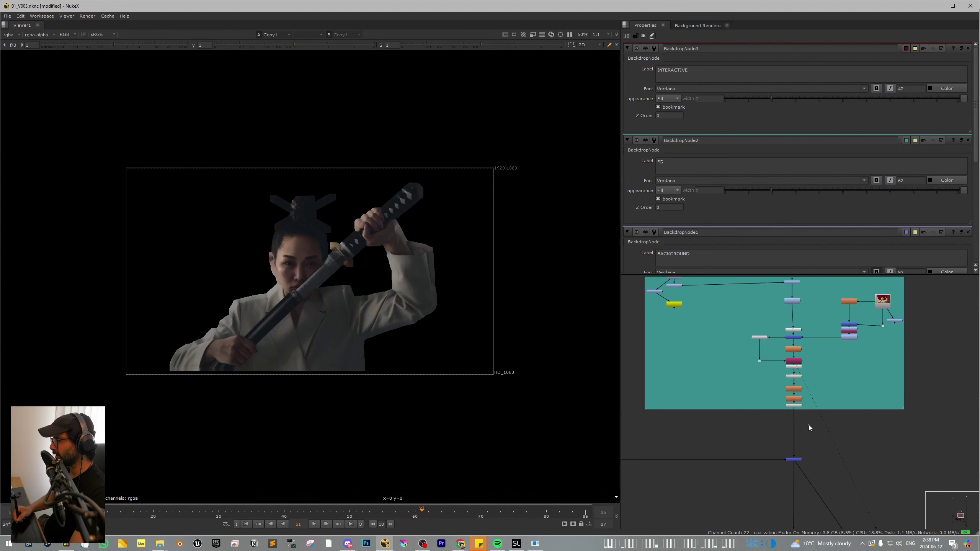
middle_drag(809, 424, 851, 384)
key(1)
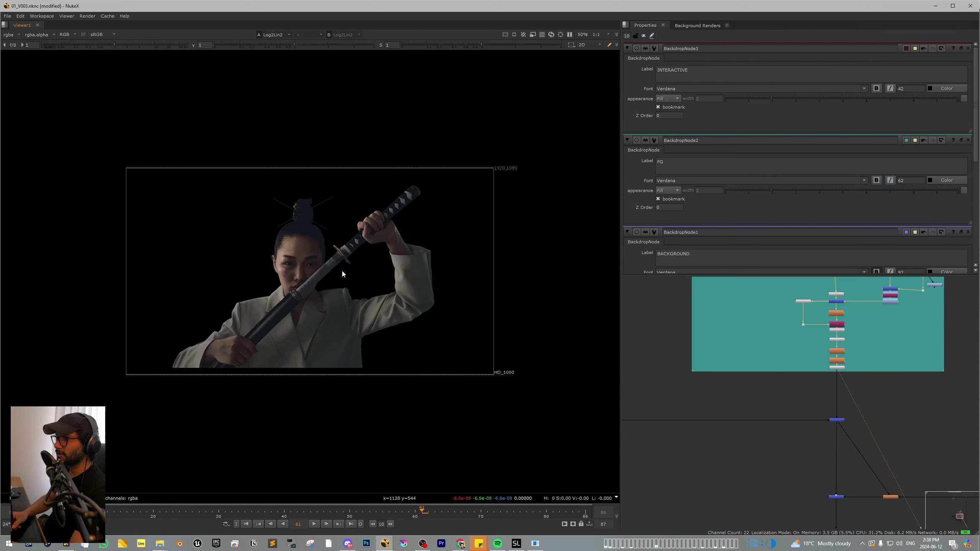
- Disable the merge directly below the FG group and send the background branch's transform node to the viewer
scroll(804, 351, down, 2)
scroll(830, 387, down, 1)
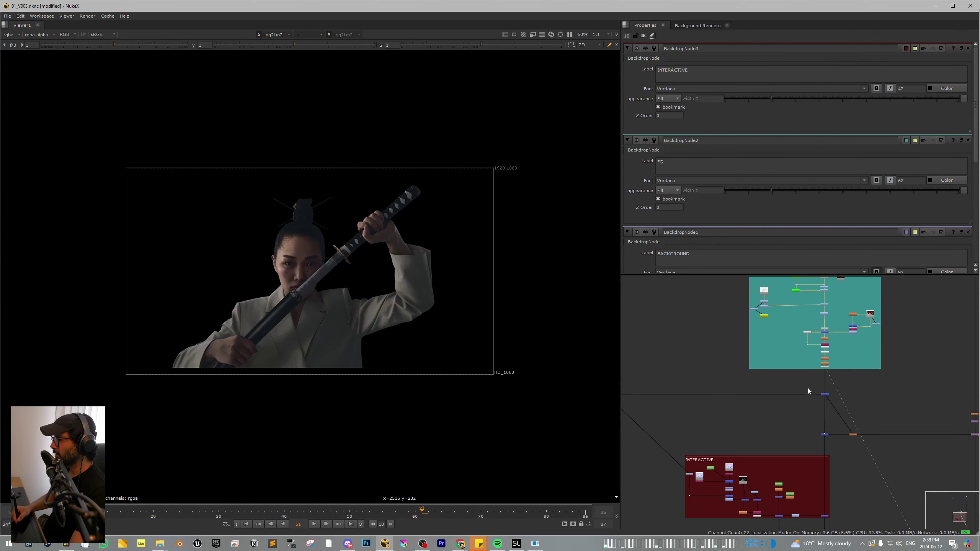
click(825, 394)
key(d)
middle_drag(859, 416, 741, 397)
scroll(868, 407, up, 1)
key(1)
scroll(816, 412, down, 3)
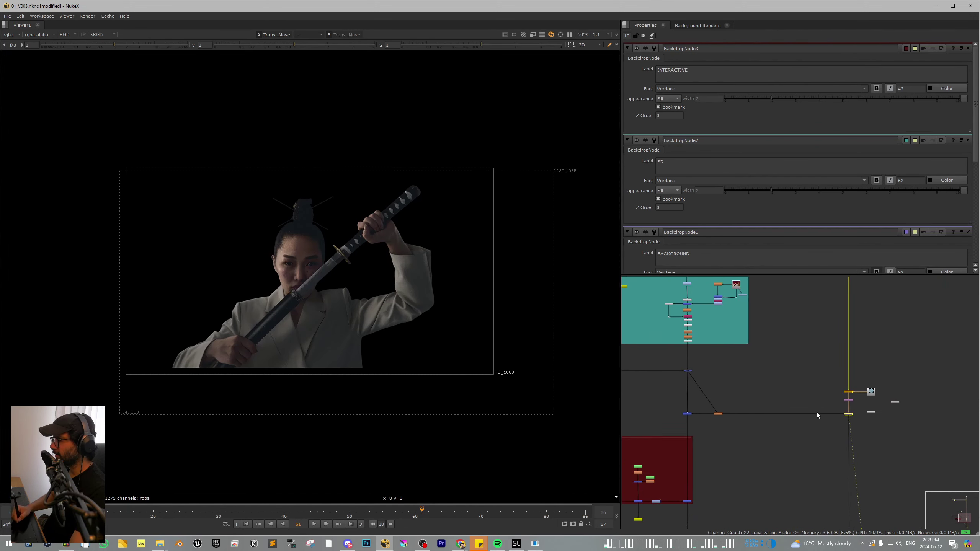
- View Merge1, which combines the samurai with the corridor background, and examine the composite up close
middle_drag(836, 490, 830, 423)
scroll(830, 423, up, 3)
drag(856, 416, 819, 441)
key(1)
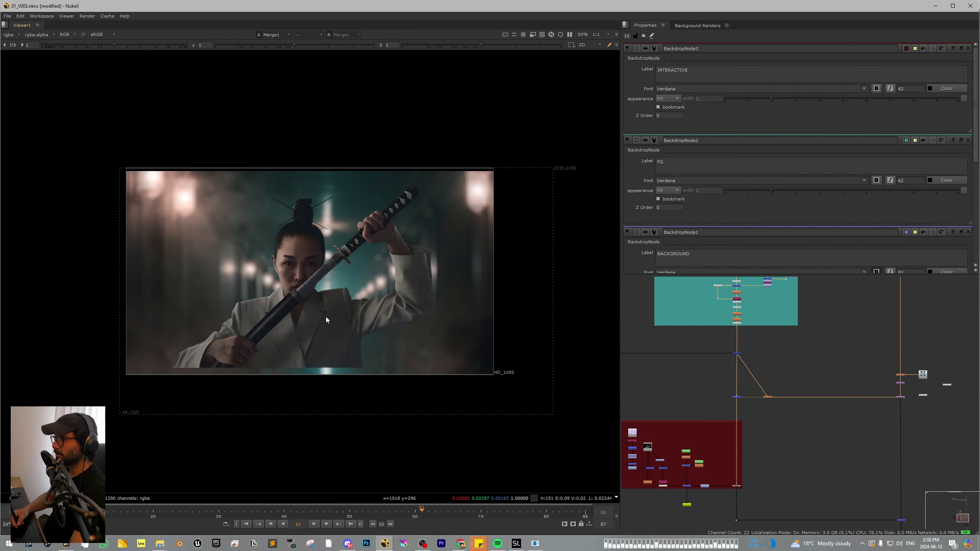
scroll(326, 317, up, 2)
middle_drag(326, 300, 378, 332)
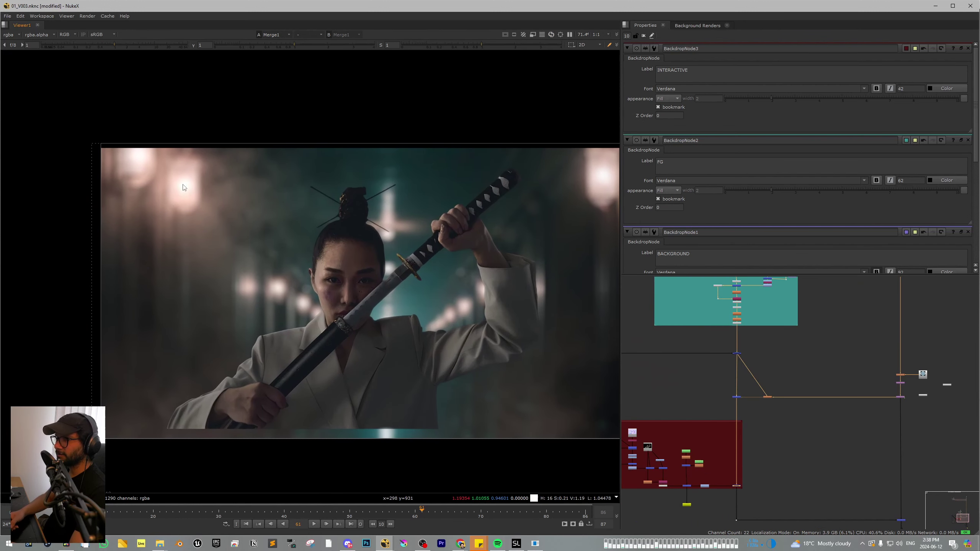
scroll(284, 262, up, 1)
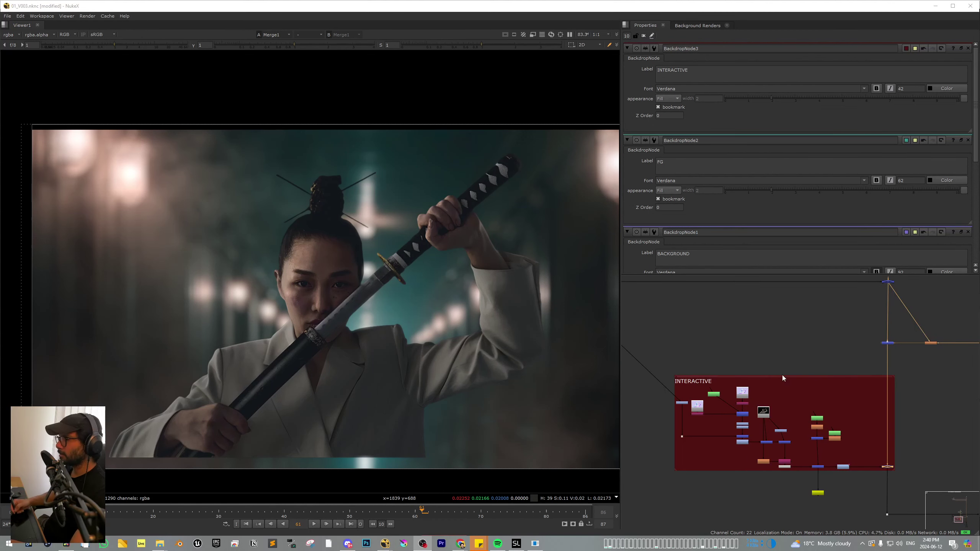
- View the Read16 normals pass of the samurai in the INTERACTIVE group
scroll(783, 375, up, 4)
click(770, 346)
key(1)
middle_drag(723, 345, 751, 355)
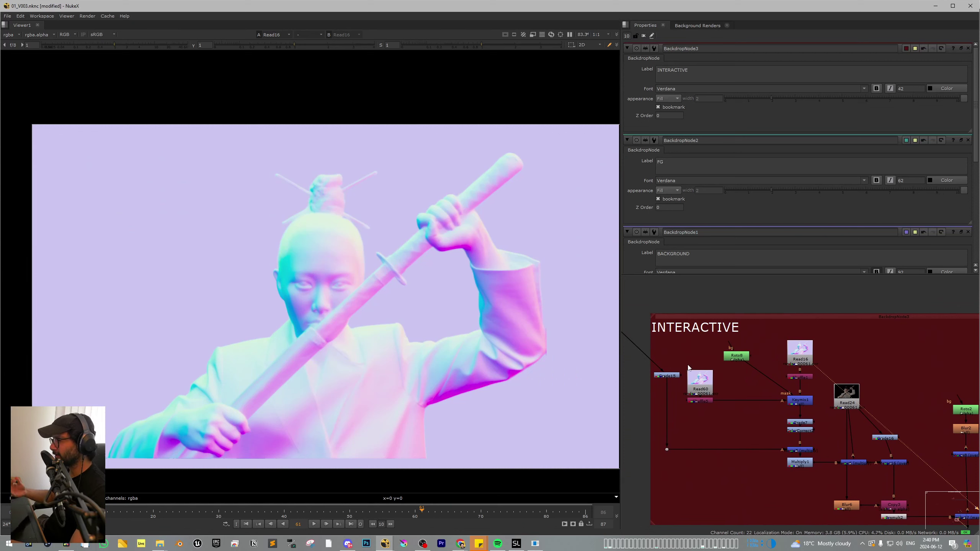
scroll(712, 390, up, 2)
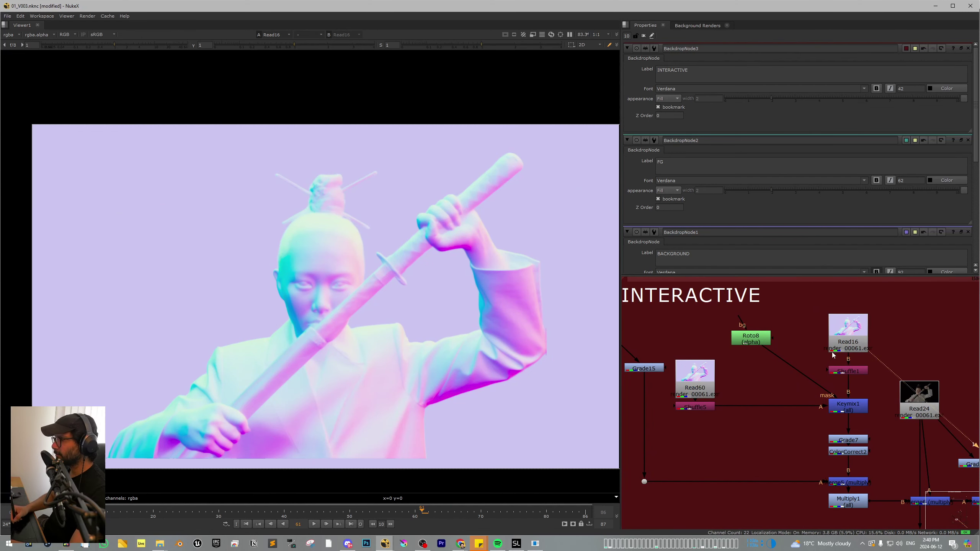
- View Keymix1 in the INTERACTIVE group and compare it disabled and enabled
click(849, 409)
key(1)
middle_drag(848, 414, 789, 382)
key(d)
key(d)
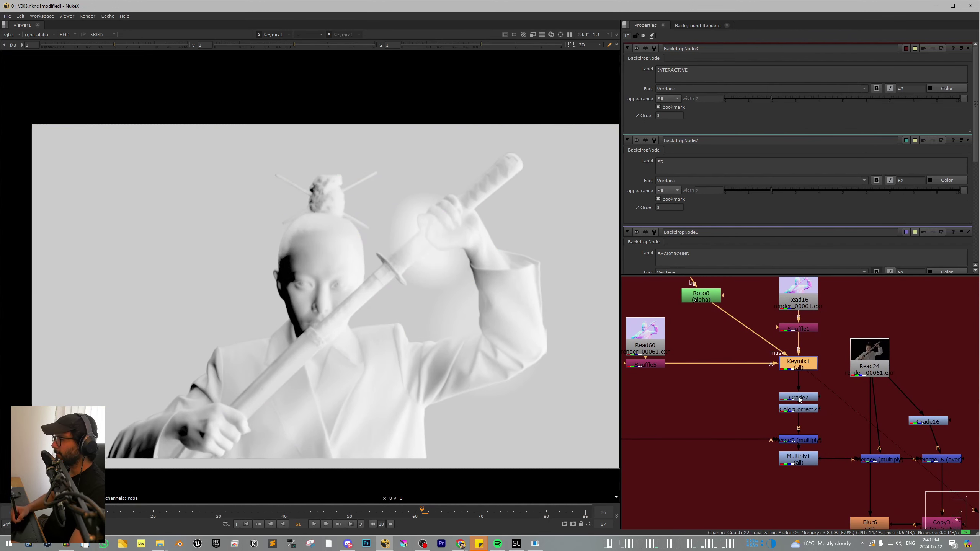
- View the normals-based light pass after Grade7 and ColorCorrect2, and its multiplication by the red glow in Merge5
ctrl+shift+click(799, 397)
ctrl+shift+click(803, 410)
middle_drag(792, 435, 793, 400)
click(793, 403)
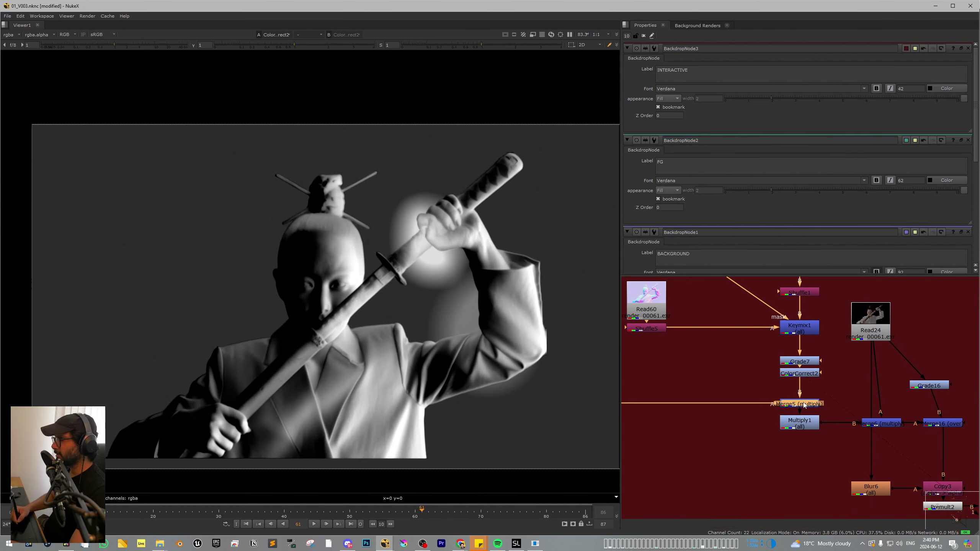
key(1)
- Trace the glow input back to its source branch and view Grade11 below the red Constant2
scroll(820, 405, down, 5)
middle_drag(655, 303, 769, 410)
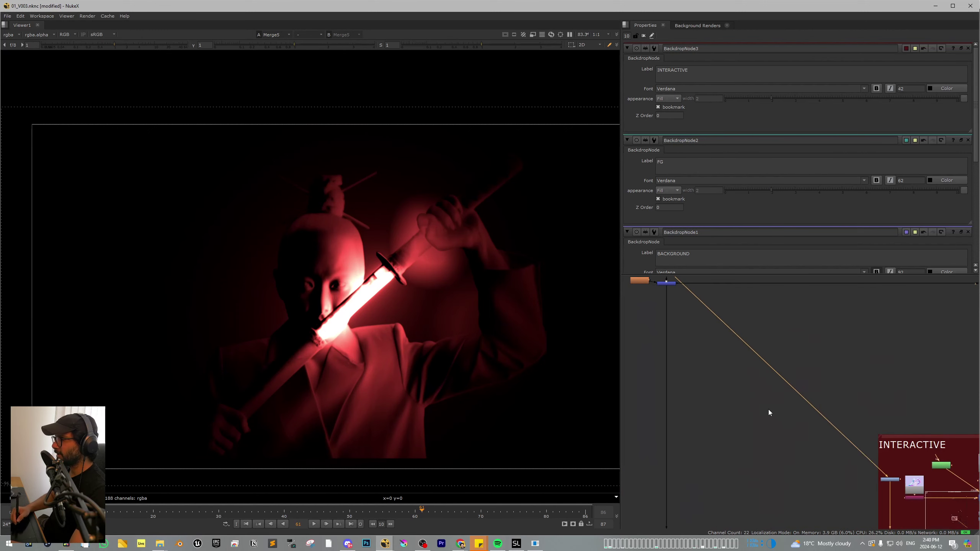
scroll(758, 408, down, 4)
middle_drag(696, 321, 743, 371)
scroll(742, 370, up, 6)
click(706, 379)
key(1)
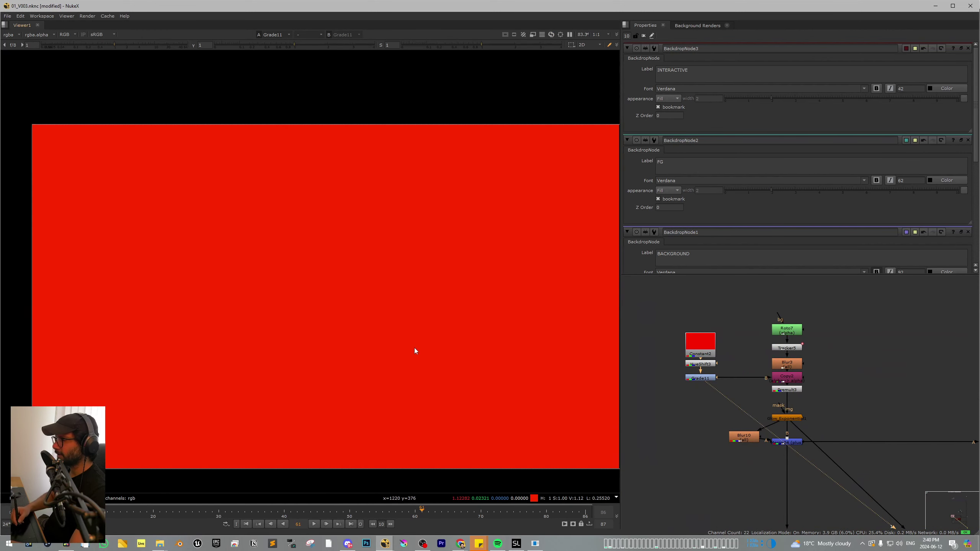
- Return to the INTERACTIVE group and view the red light pass at Merge5 again
scroll(423, 354, down, 3)
scroll(792, 402, down, 3)
scroll(791, 402, down, 3)
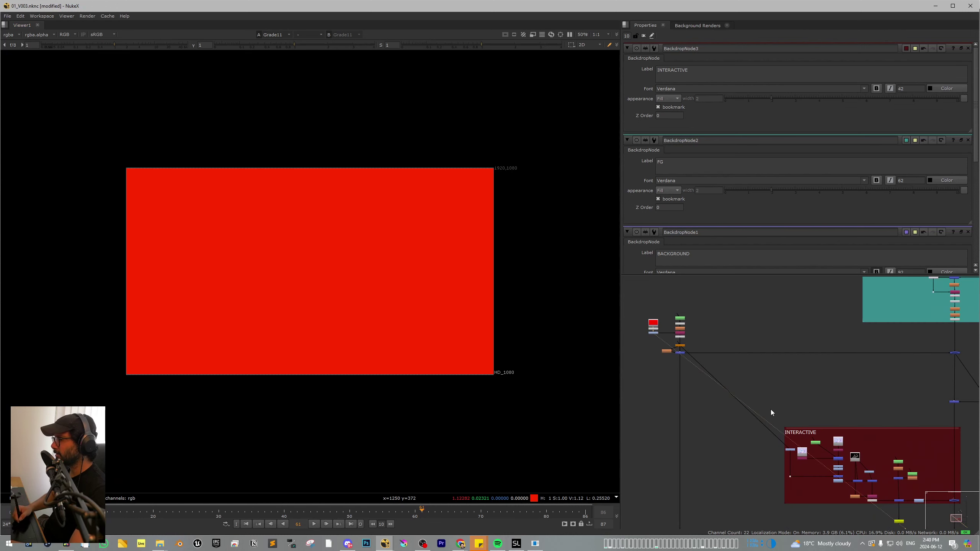
scroll(657, 331, up, 5)
scroll(758, 367, down, 4)
scroll(864, 458, up, 6)
middle_drag(926, 497, 847, 456)
click(854, 484)
key(1)
scroll(349, 270, up, 5)
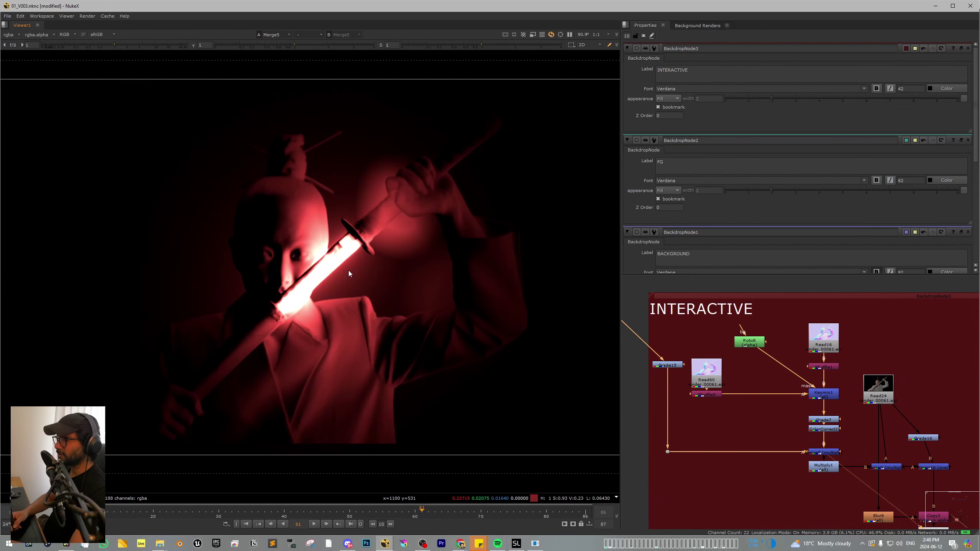
- View the red light pass after Multiply1 and its multiplication by the samurai render in Merge6
scroll(803, 430, up, 3)
click(791, 443)
key(1)
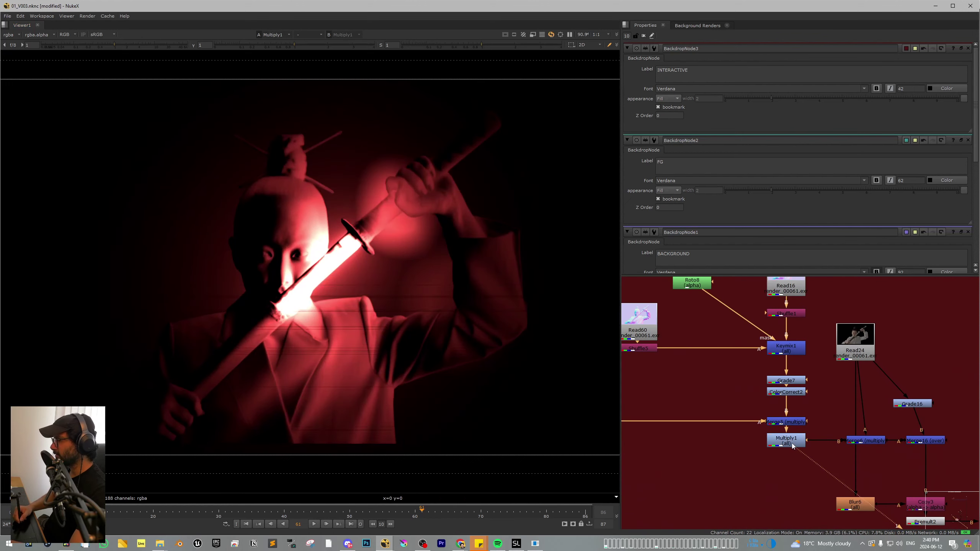
click(862, 441)
key(1)
middle_drag(855, 420, 798, 414)
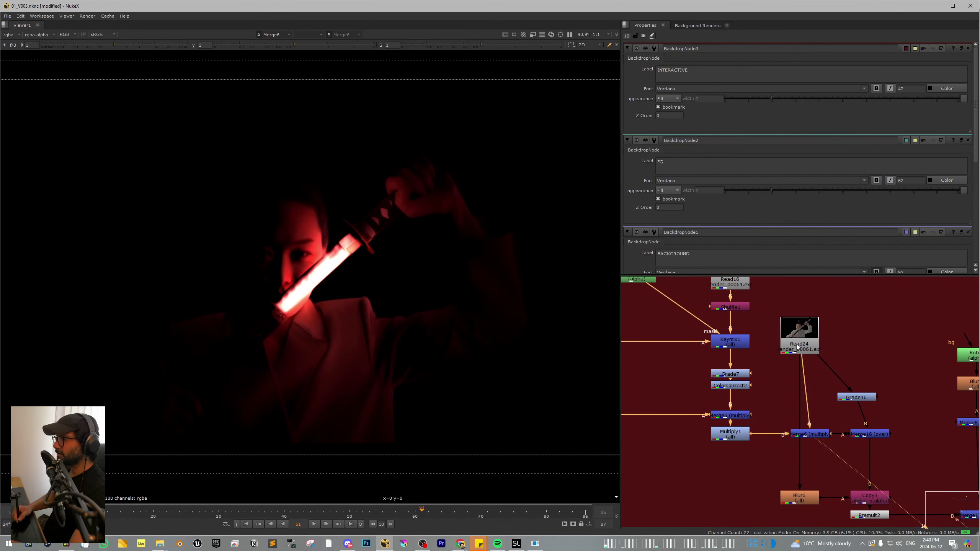
- Compare the Read24 samurai render with the multiplied red light result in Merge6
click(799, 337)
key(1)
scroll(306, 285, up, 2)
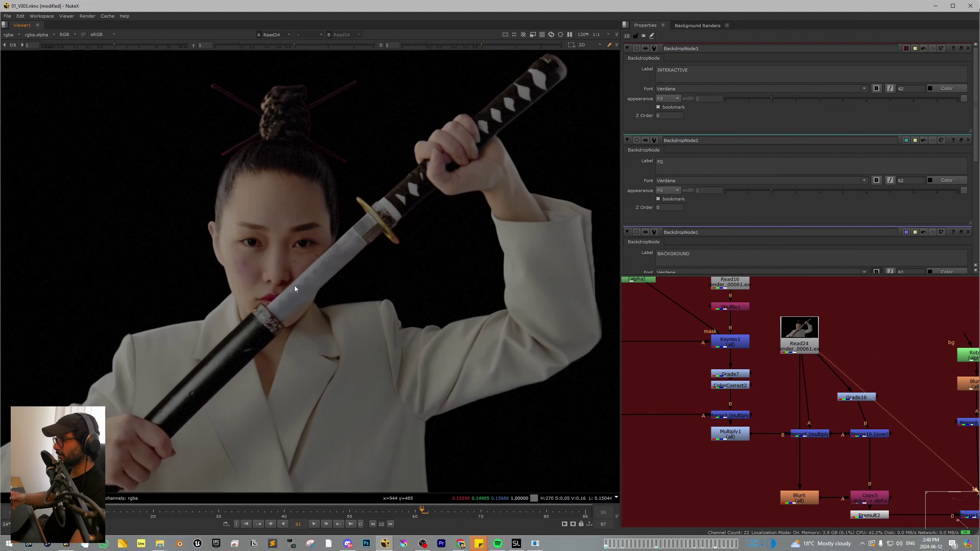
click(817, 434)
key(1)
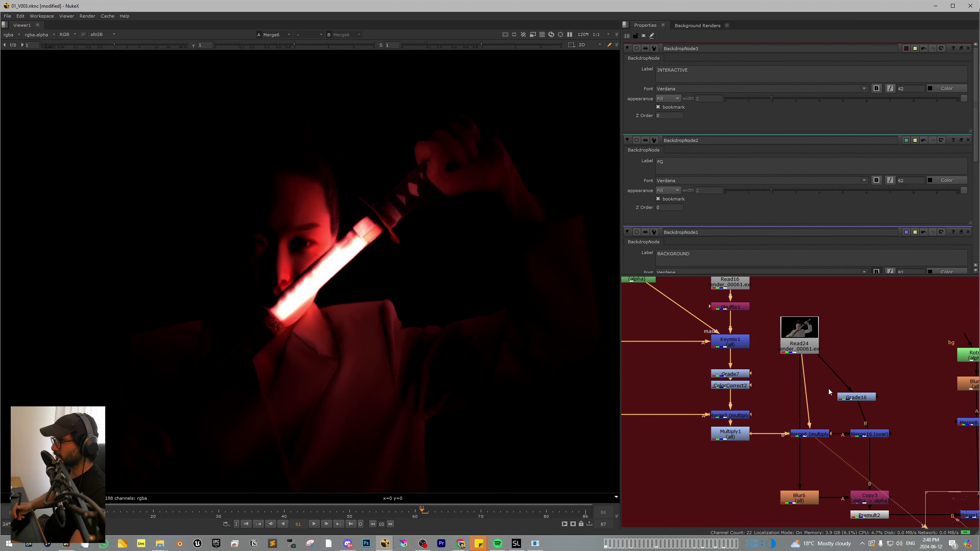
- View the samurai with red light at the over merge below Grade16, Copy3 and Premult2
middle_drag(828, 389, 797, 370)
click(849, 414)
key(1)
click(848, 479)
key(1)
click(845, 497)
key(1)
scroll(845, 496, down, 3)
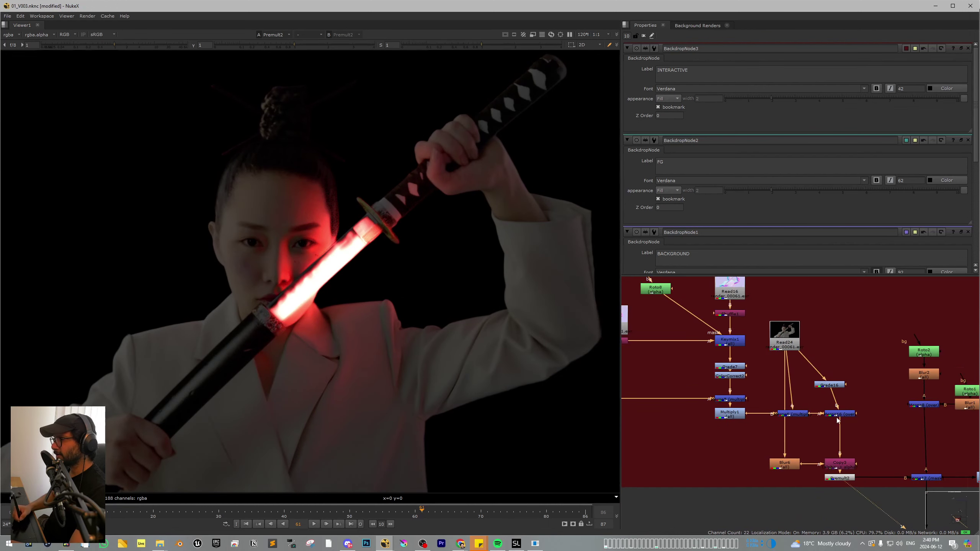
- View the masked merge after Premult2, and Merge7, where the interactive light joins the main foreground branch
middle_drag(922, 484, 846, 433)
click(825, 438)
key(1)
middle_drag(957, 431, 911, 428)
click(901, 437)
key(1)
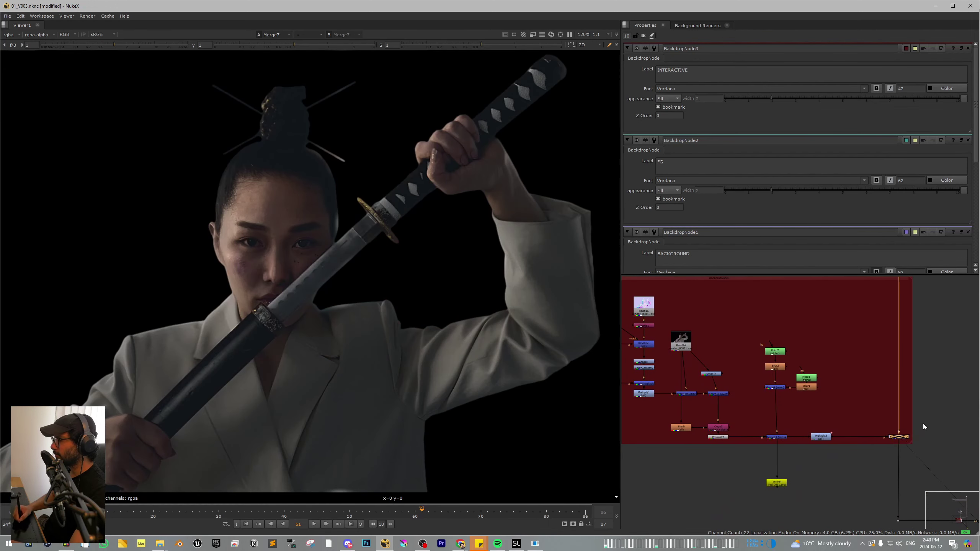
- Toggle Merge7 off and on repeatedly to compare the samurai without and with the red interactive light
key(d)
key(d)
key(d)
key(d)
key(d)
key(d)
key(d)
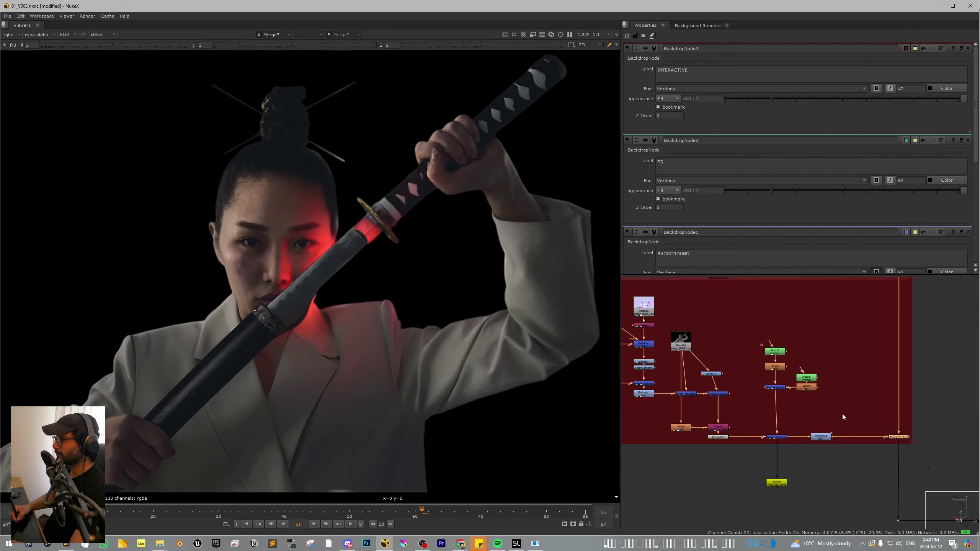
key(d)
key(d)
key(d)
key(d)
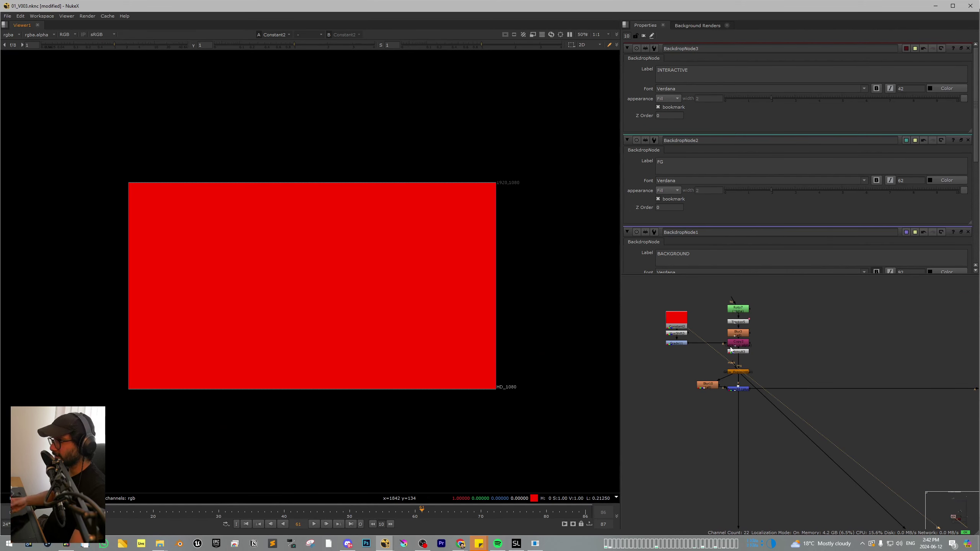
- View the red blade glow built from Constant2 and Roto7 at the glow node and at Merge24
scroll(731, 350, up, 2)
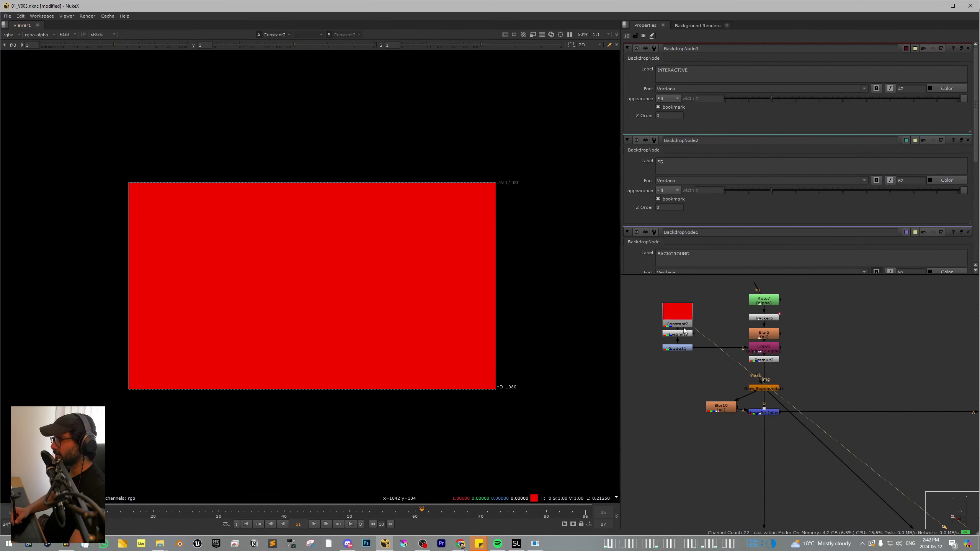
key(1)
key(1)
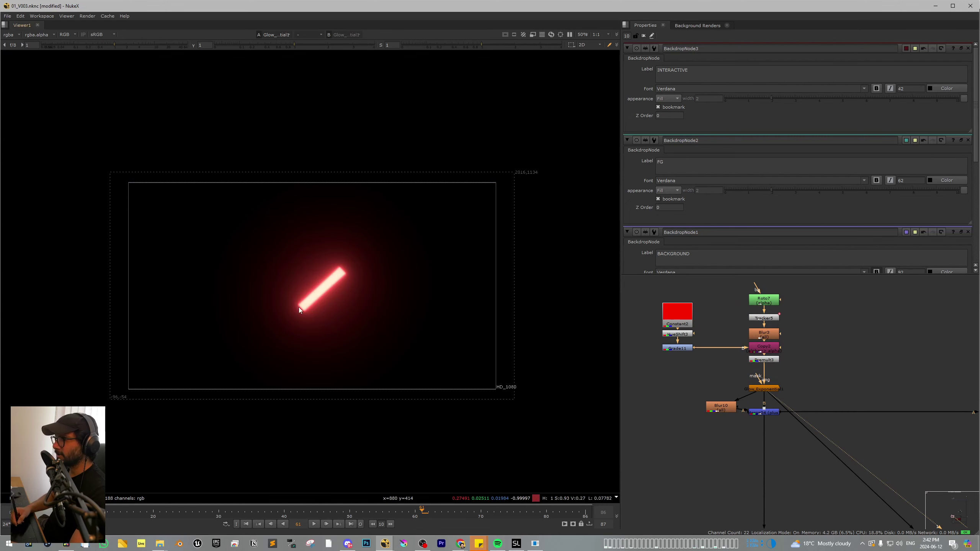
scroll(299, 308, up, 2)
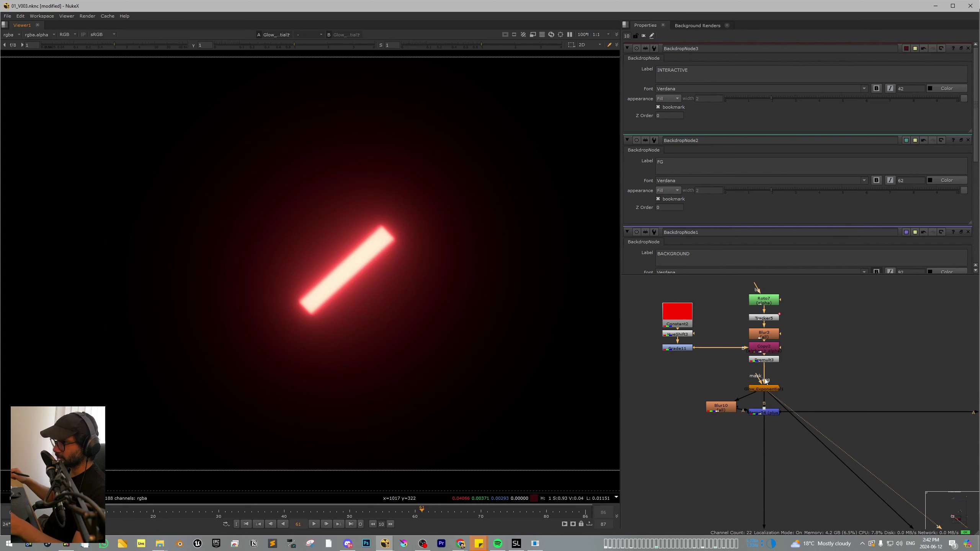
click(764, 413)
key(1)
scroll(758, 401, down, 6)
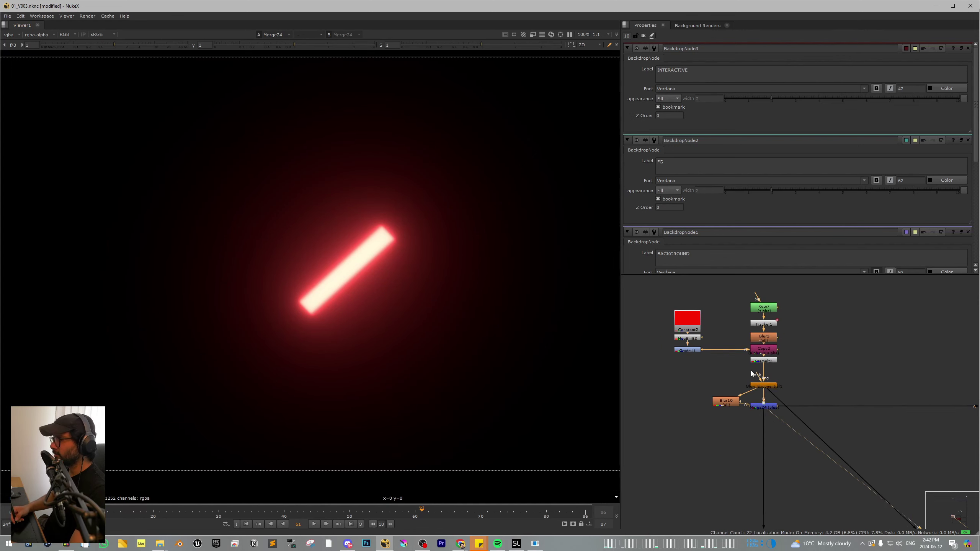
- View the smoke footage feeding the glow branch and the red-tinted smoke at Merge20
scroll(735, 420, up, 3)
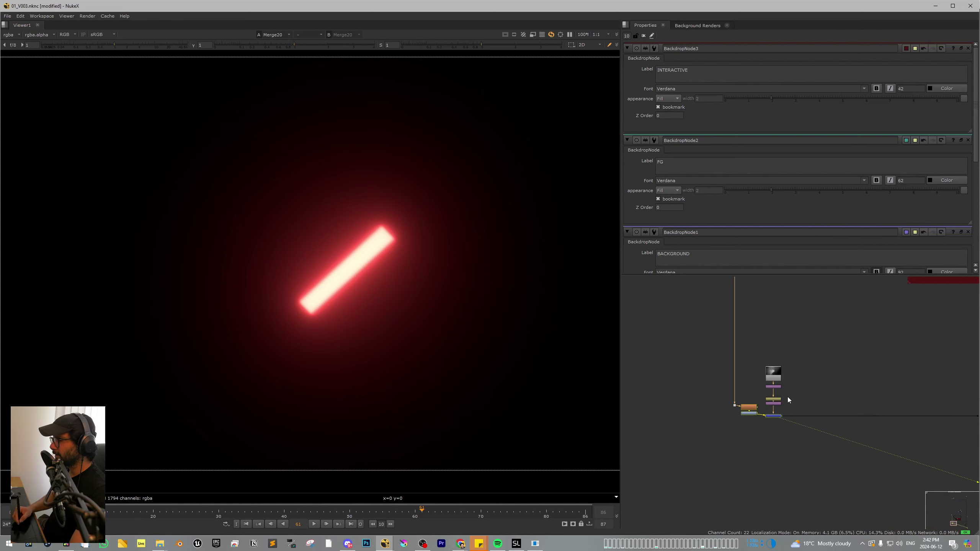
scroll(769, 382, up, 2)
click(771, 376)
key(1)
click(774, 437)
key(1)
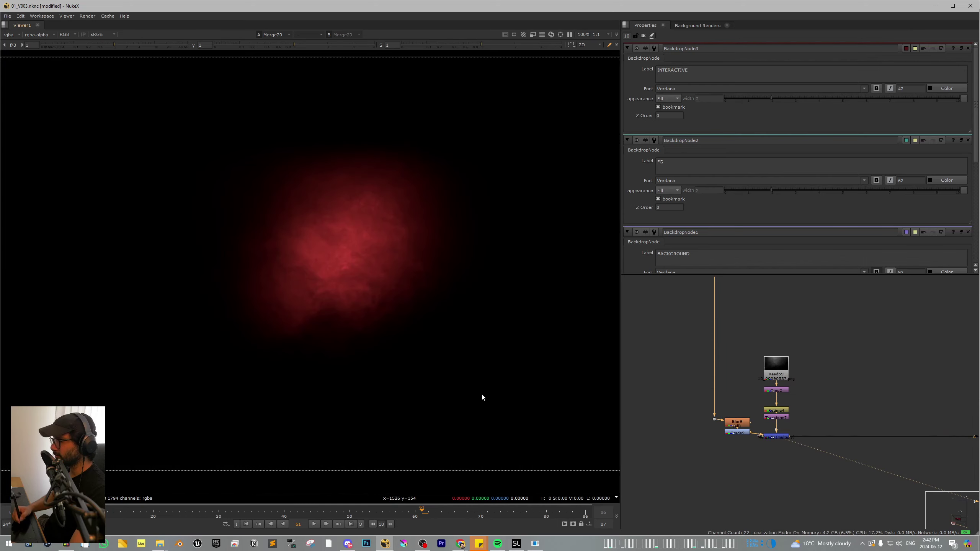
scroll(372, 266, up, 3)
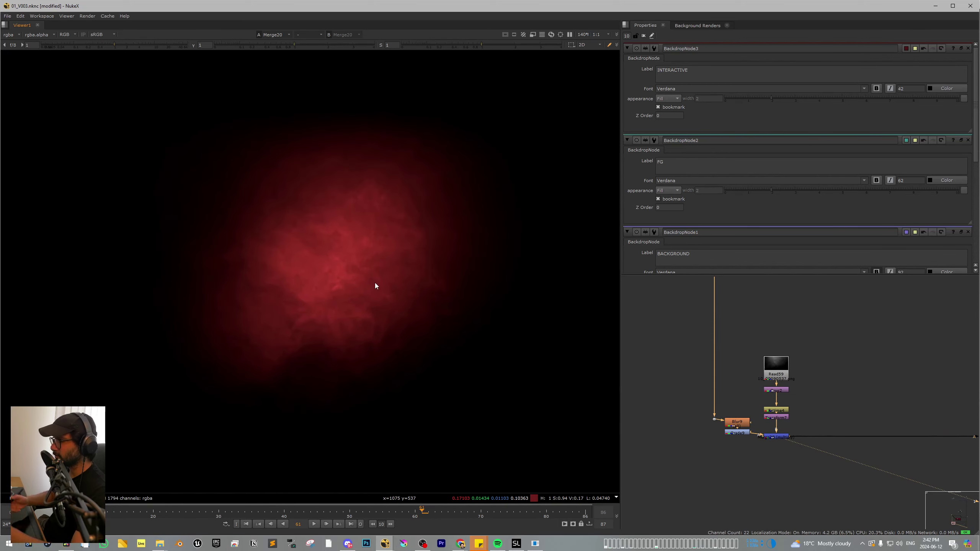
- View the main branch at Merge1 and Merge21, inspecting the red smoke and glow around the blade and face up close
scroll(753, 420, down, 7)
middle_drag(965, 413, 755, 413)
scroll(894, 414, up, 2)
click(878, 382)
key(1)
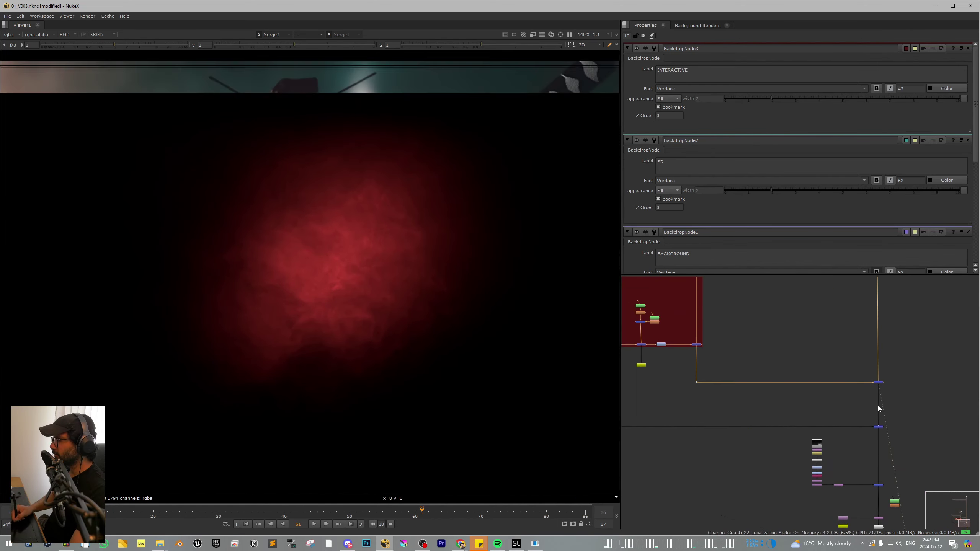
click(880, 427)
key(1)
drag(843, 448, 843, 448)
scroll(329, 286, up, 4)
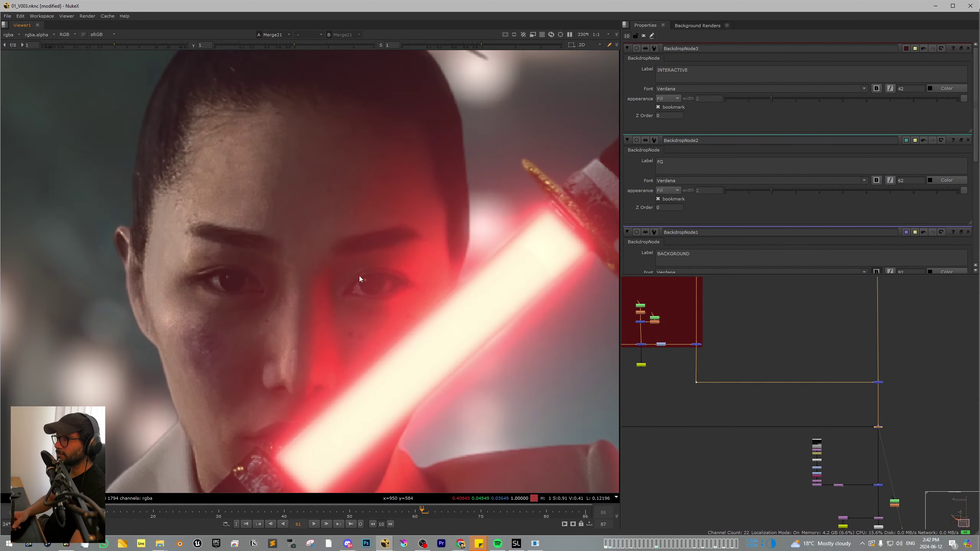
scroll(390, 309, down, 3)
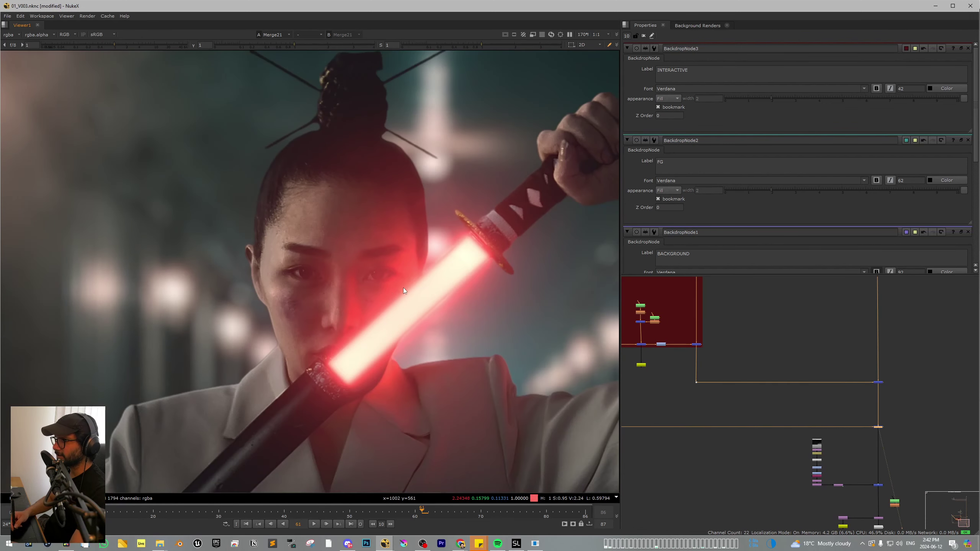
- View the foreground smoke footage at full frame and the composite with that smoke added at Merge19
scroll(839, 425, up, 3)
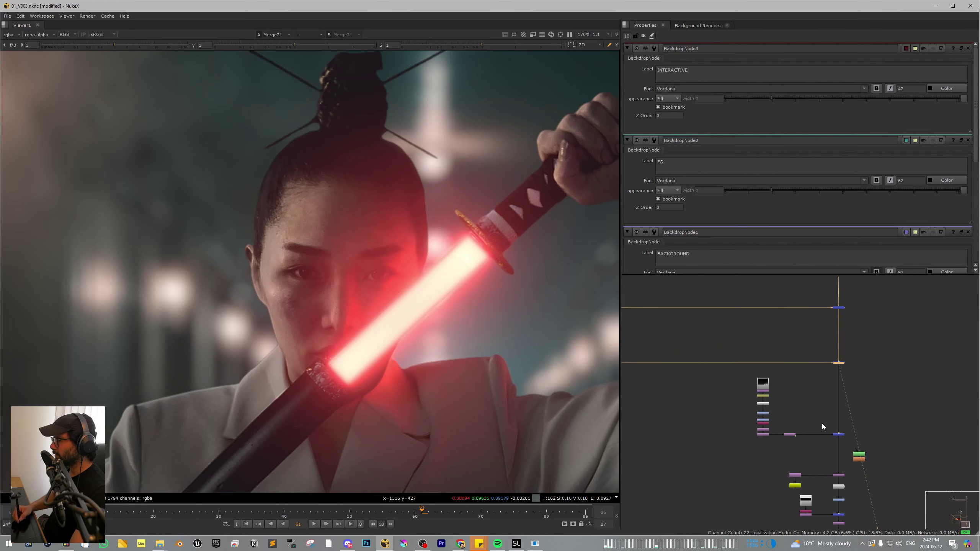
scroll(768, 386, up, 4)
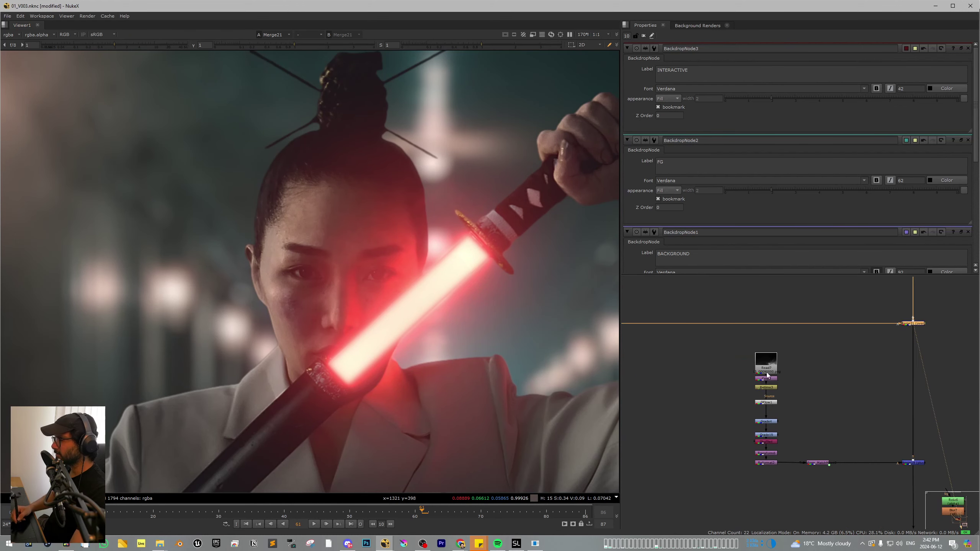
key(1)
key(f)
click(910, 462)
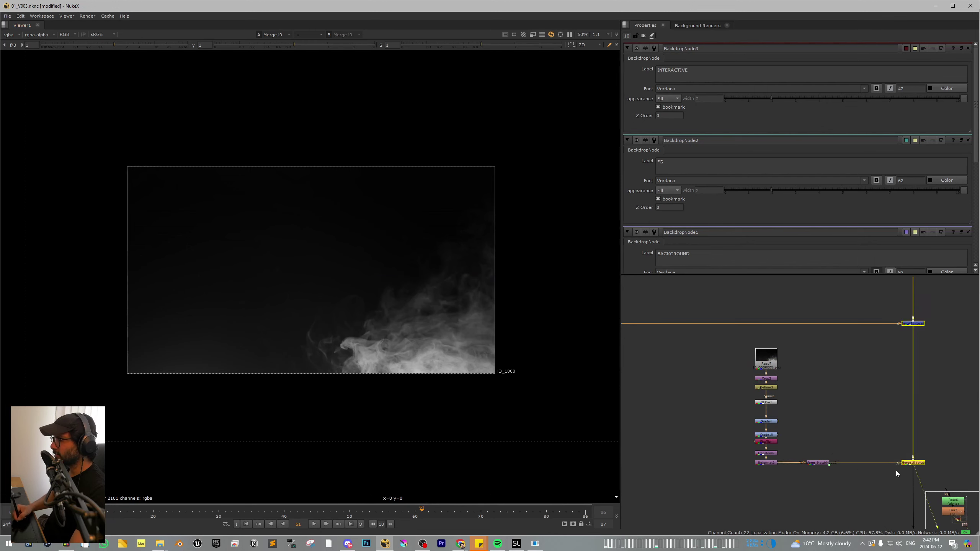
key(1)
middle_drag(862, 453, 849, 425)
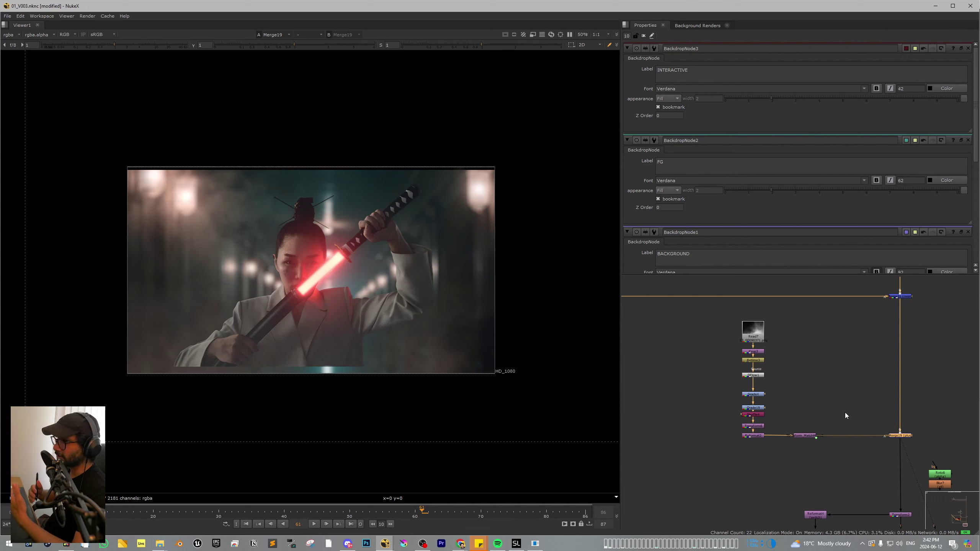
- View the reframed composite at the transform below Merge19, Grain2_1 and the final grade node
middle_drag(855, 491, 793, 387)
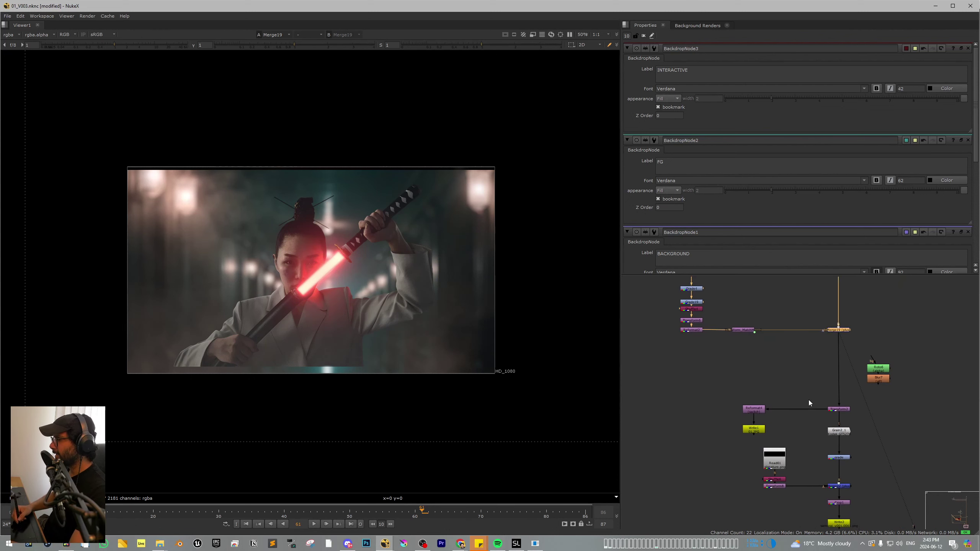
click(838, 409)
key(1)
middle_drag(844, 470, 834, 431)
scroll(834, 430, up, 2)
click(833, 416)
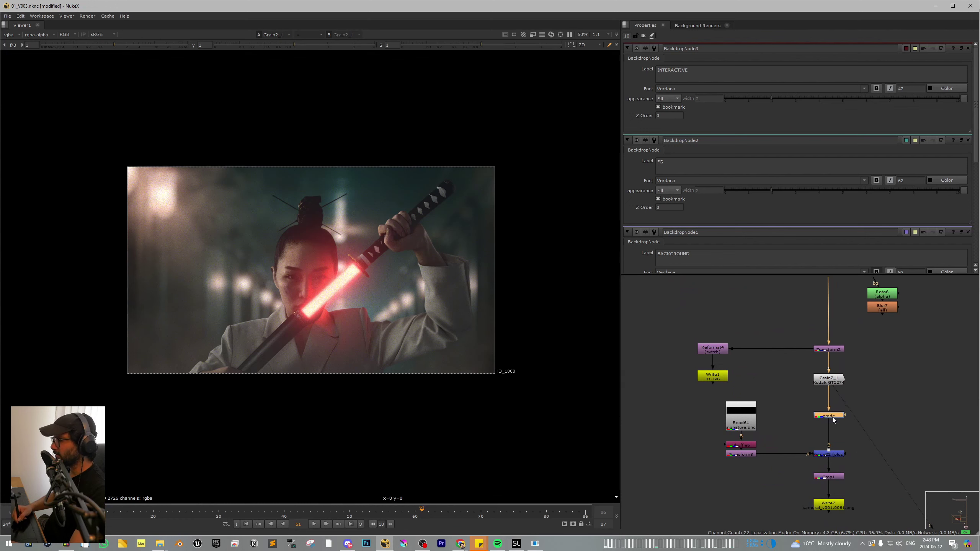
key(1)
click(834, 416)
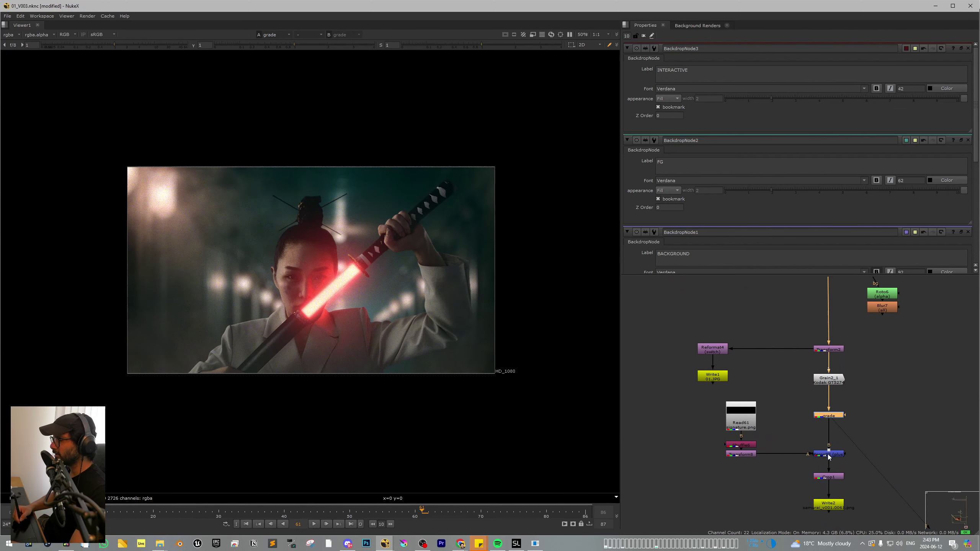
- View the merge that adds the Read61 element and the widescreen crop just above Write2
click(829, 456)
key(1)
click(866, 443)
middle_drag(866, 443, 860, 407)
click(828, 440)
key(1)
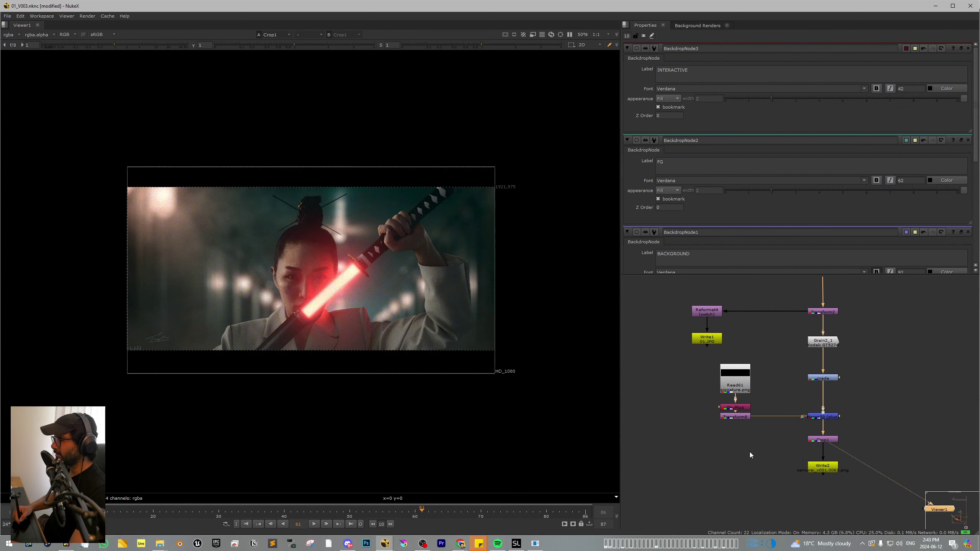
scroll(416, 361, up, 2)
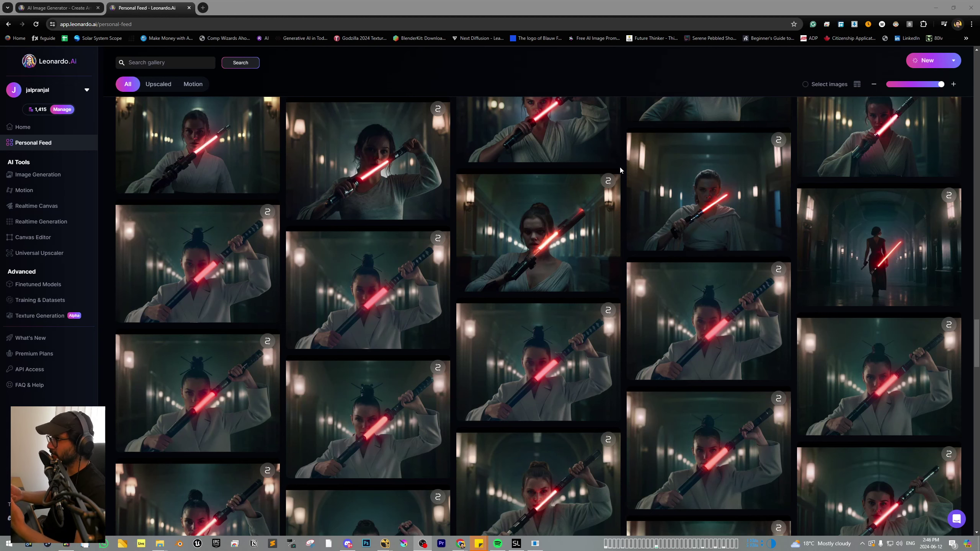
- Browse the Leonardo.Ai personal feed, view the prompt details of a "A lady standing in a corridor" image, and minimise the browser
drag(978, 325, 977, 340)
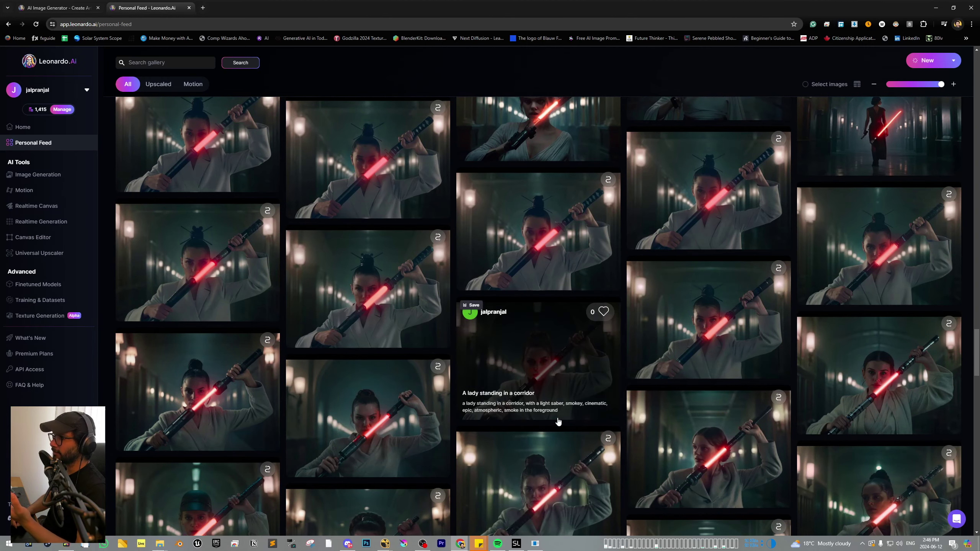
click(519, 387)
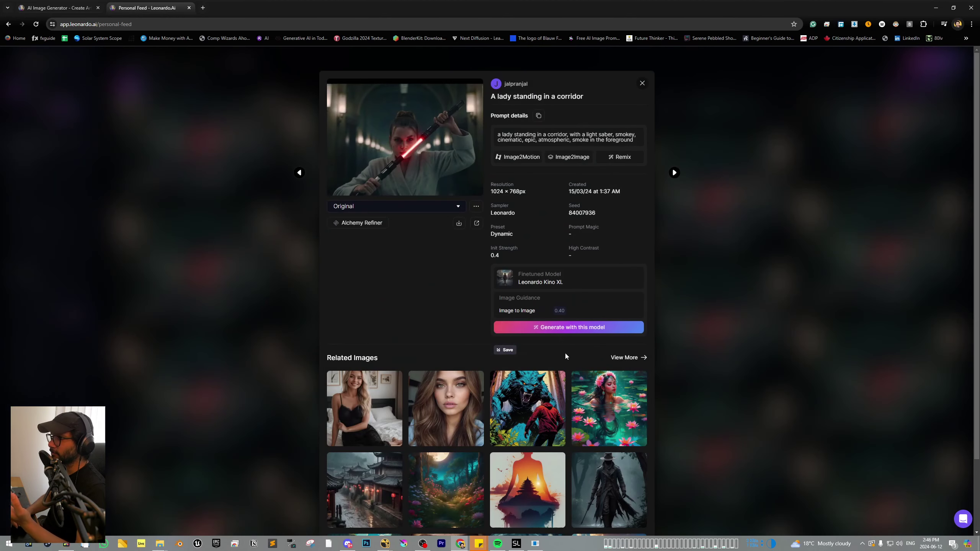
click(321, 260)
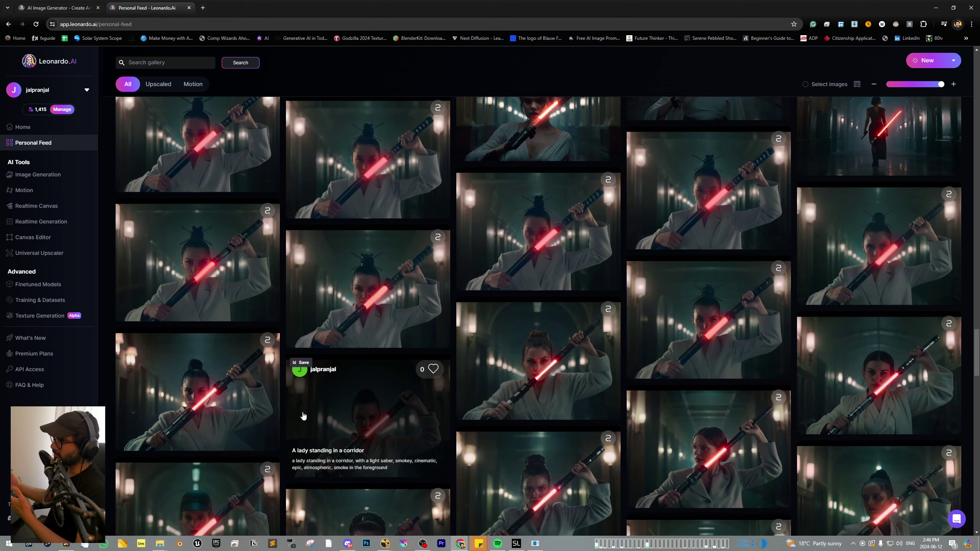
click(935, 7)
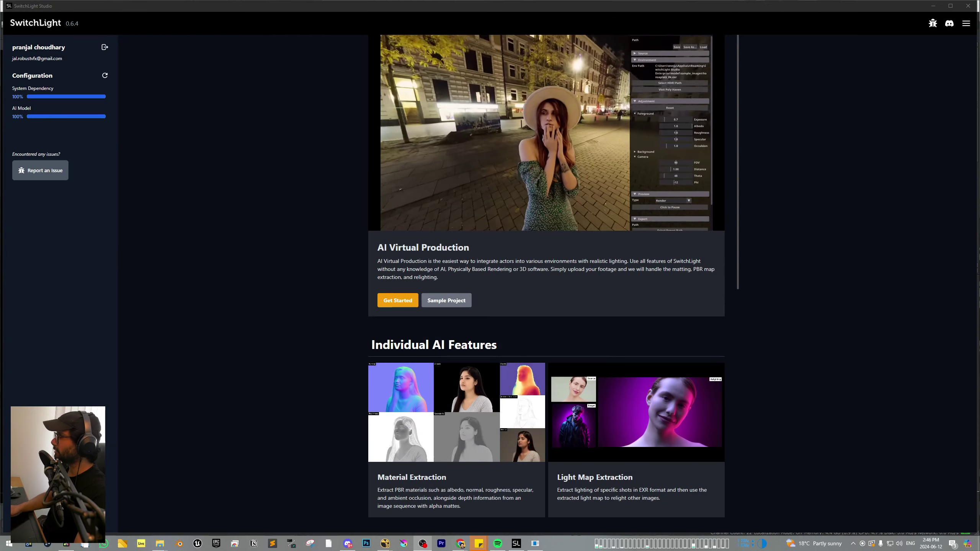